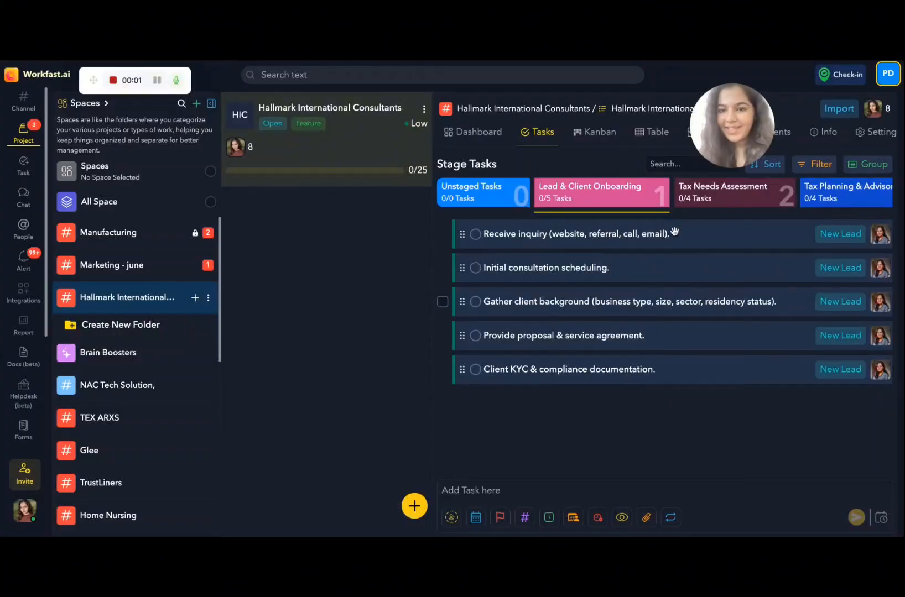
mouse_move(751, 119)
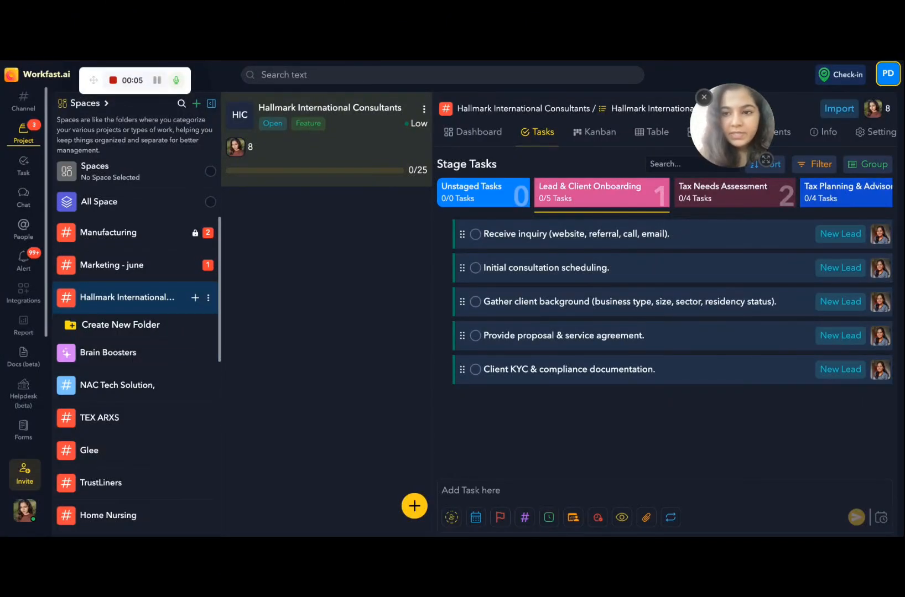
left_click_drag(754, 118, 817, 117)
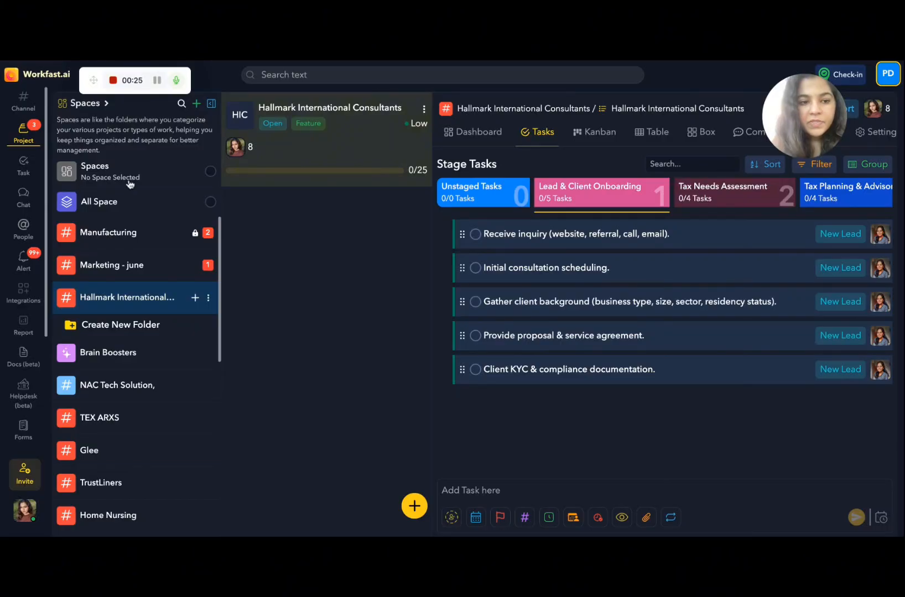
scroll(137, 403, "down", 1)
scroll(137, 403, "down", 2)
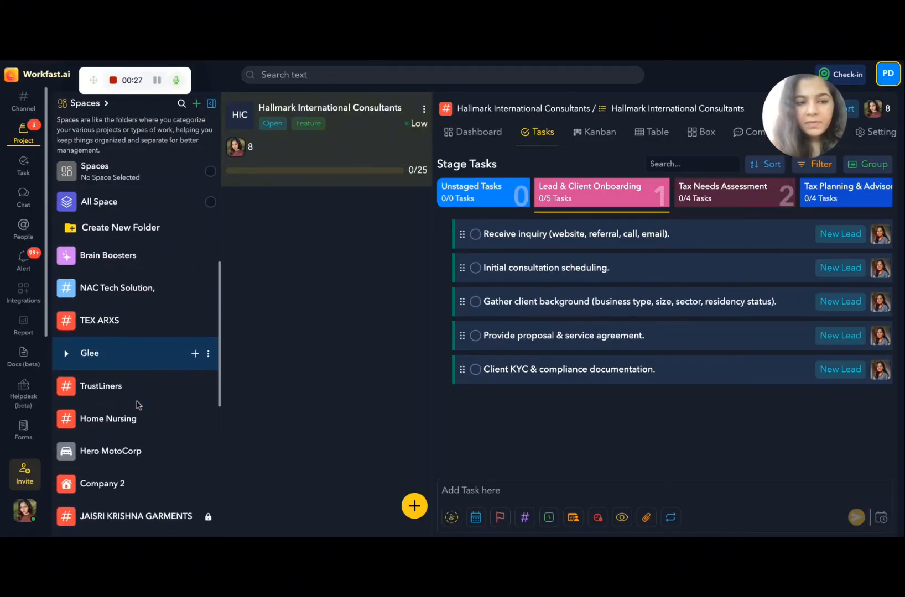
scroll(135, 404, "up", 3)
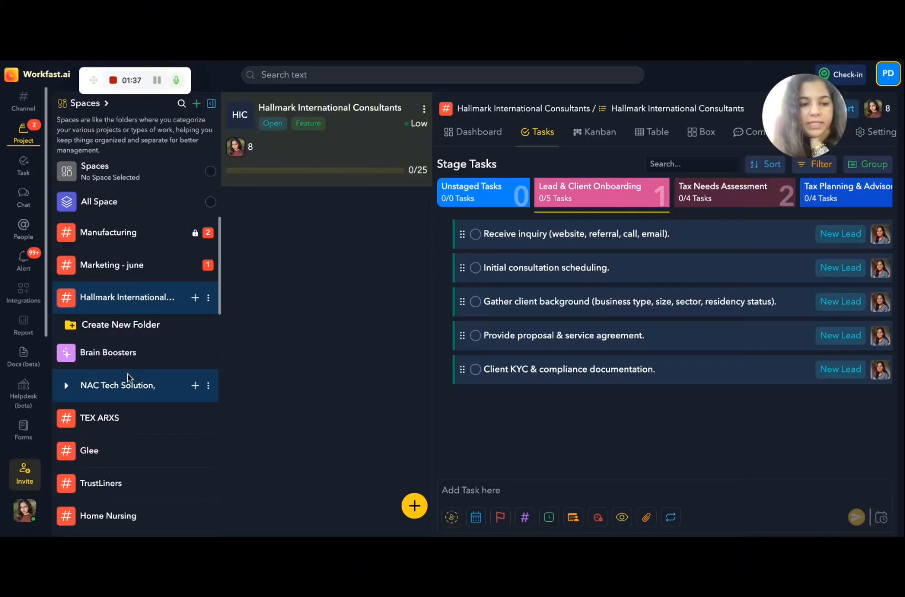
Open the Hallmark International Consultants space for updating and set its visibility to private, with access for invited people only
scroll(127, 374, "down", 1)
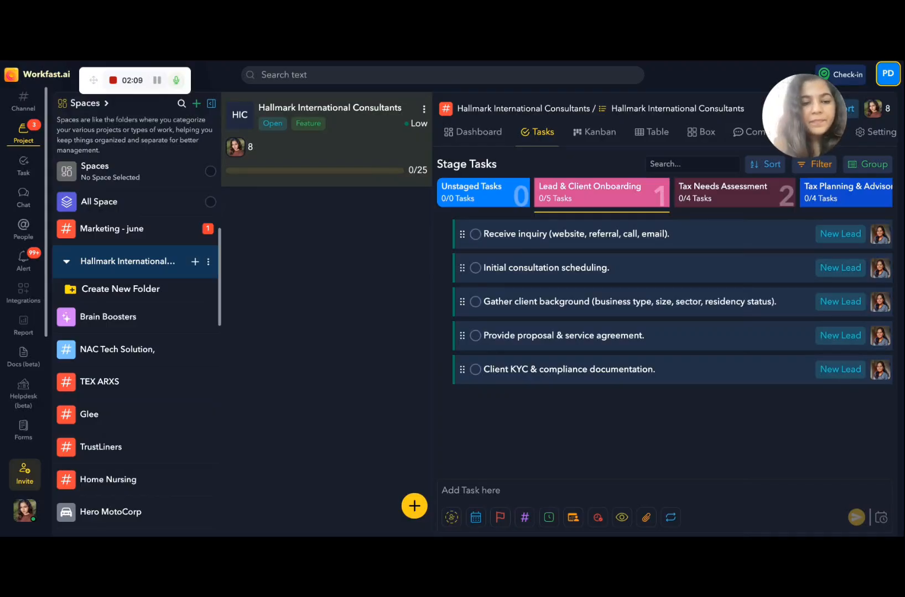
left_click(208, 261)
left_click(152, 305)
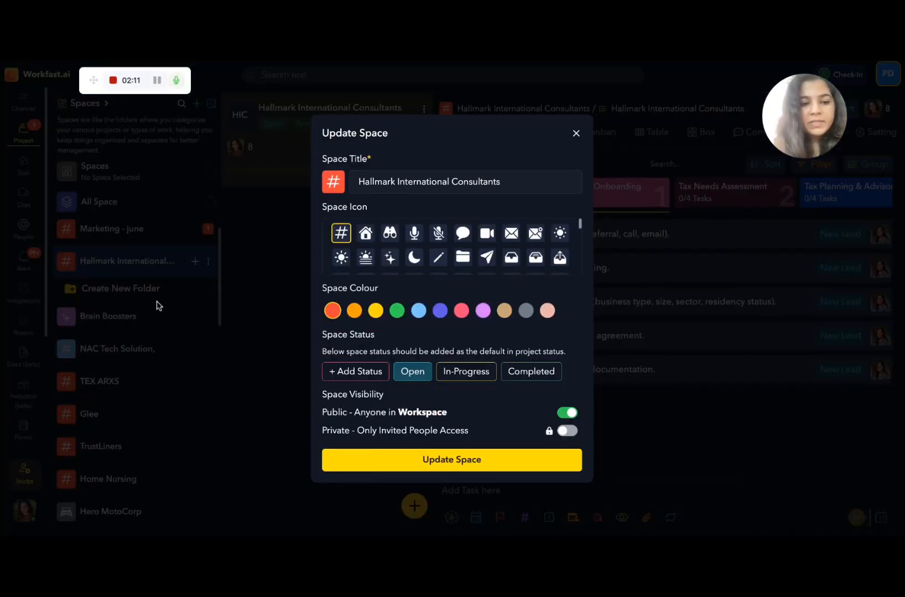
left_click(525, 182)
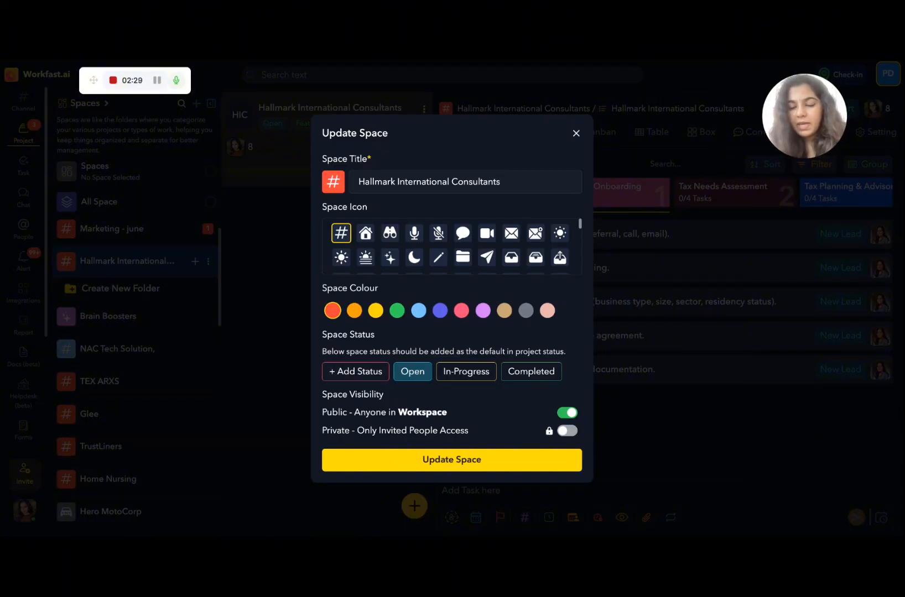
left_click(567, 430)
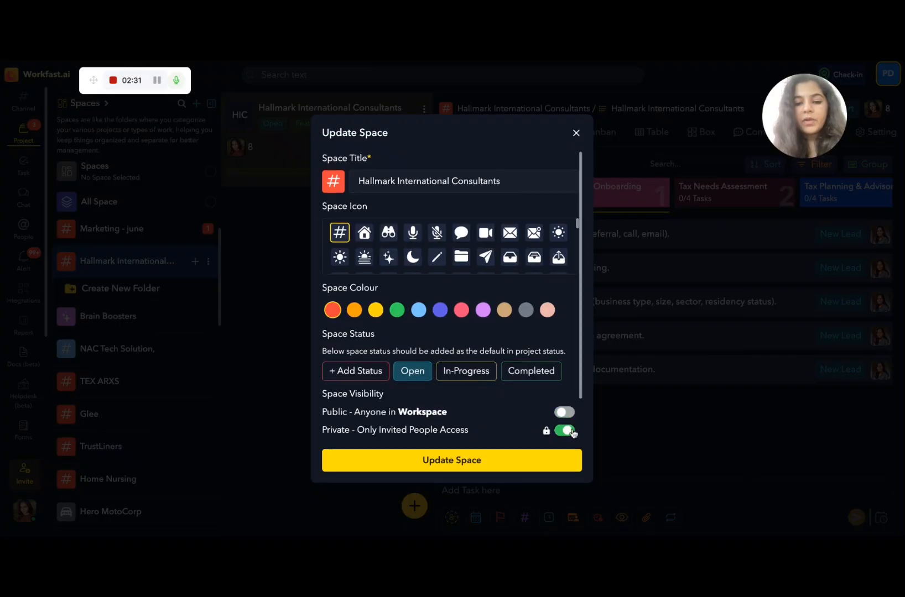
Open the space's member selection and select the workspace owner and the first two admins in the list
scroll(442, 403, "down", 1)
left_click(334, 426)
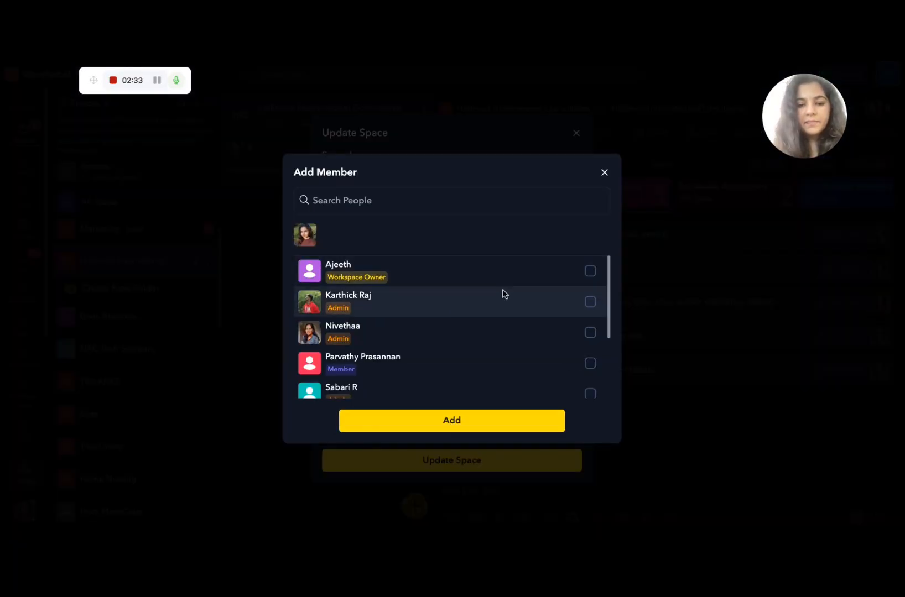
left_click(589, 277)
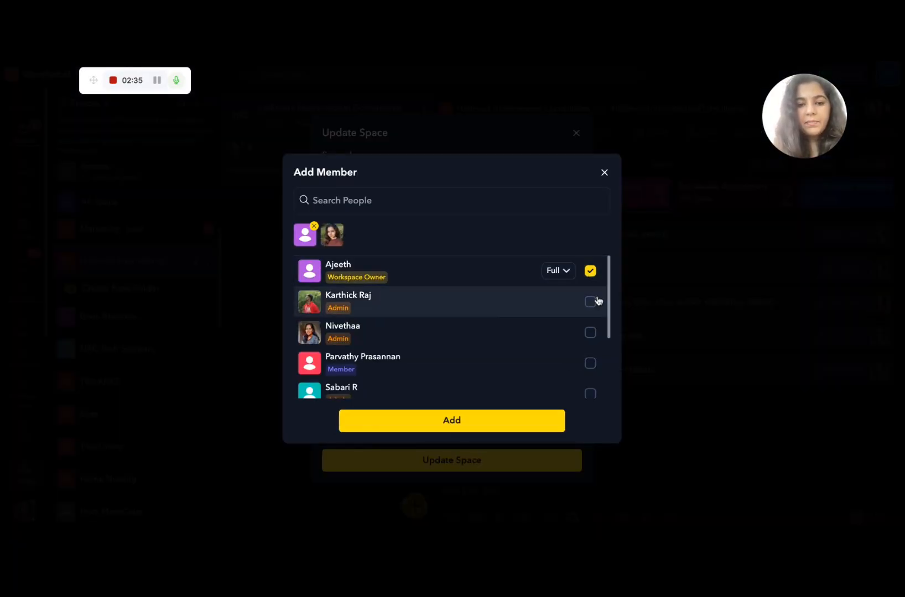
left_click(593, 301)
left_click(590, 332)
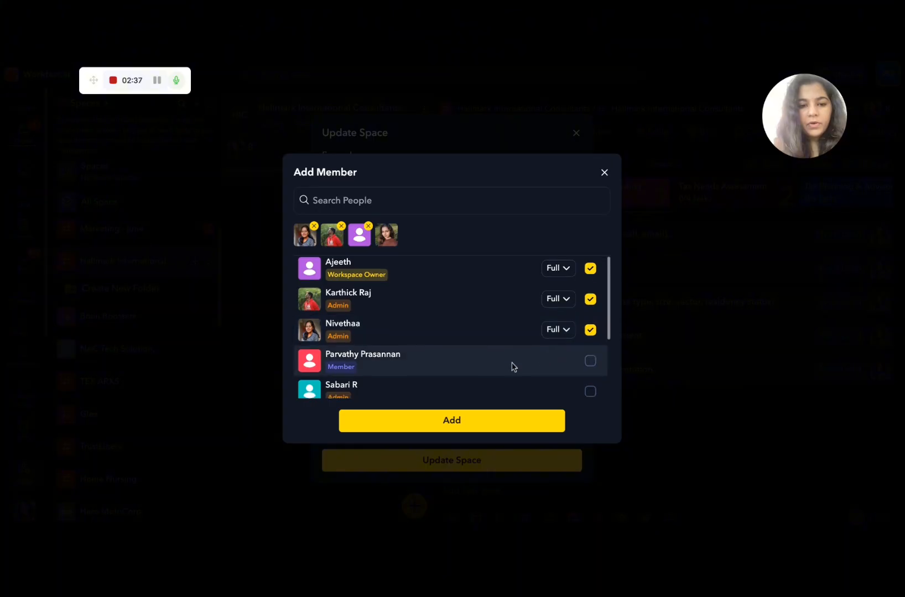
scroll(511, 365, "down", 3)
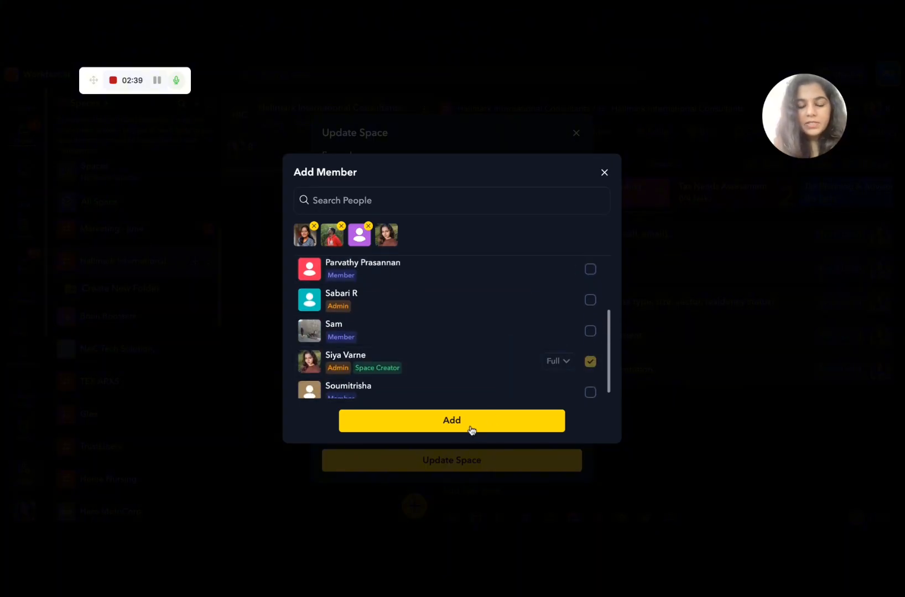
scroll(526, 346, "up", 3)
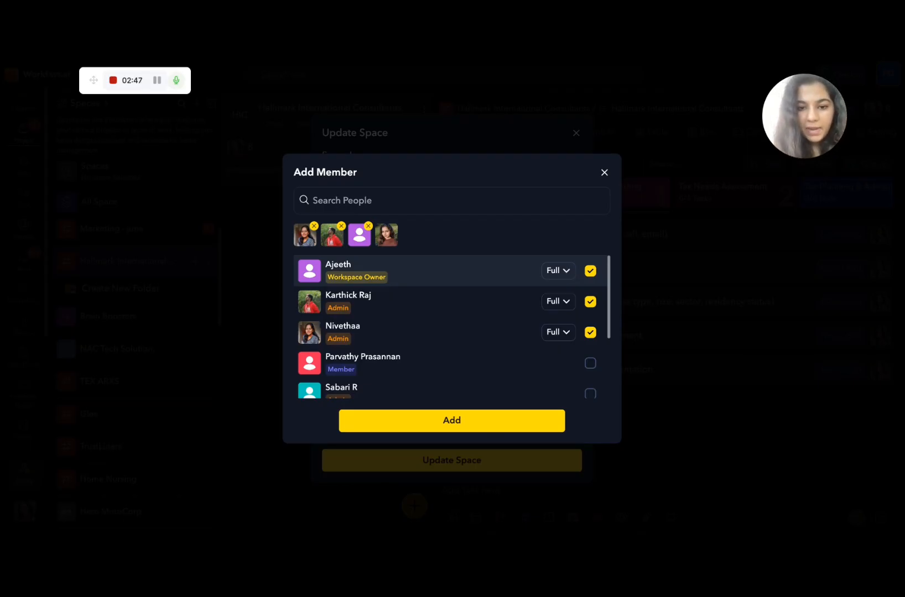
Check the permission levels offered for the first admin, then add the selected members and save the space update
left_click(564, 304)
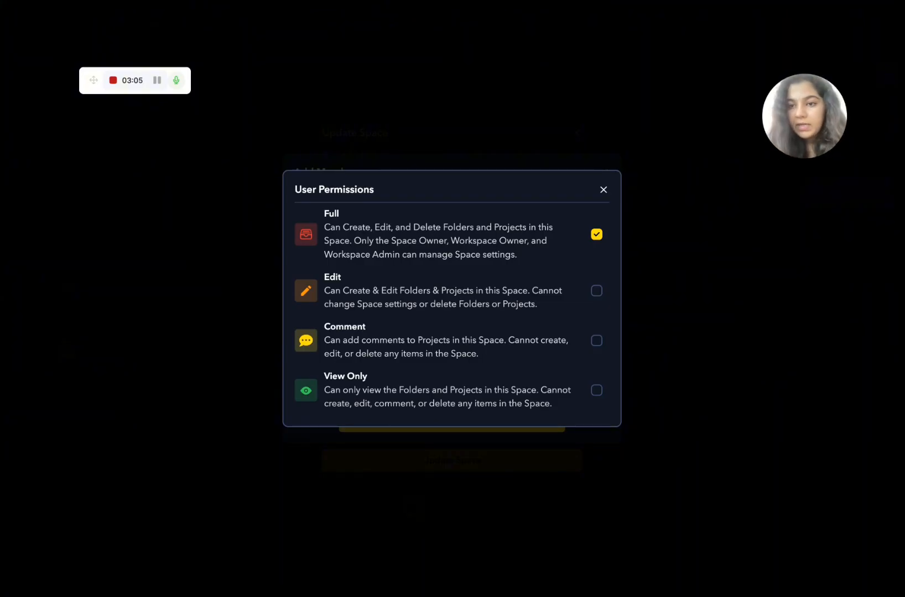
left_click(603, 190)
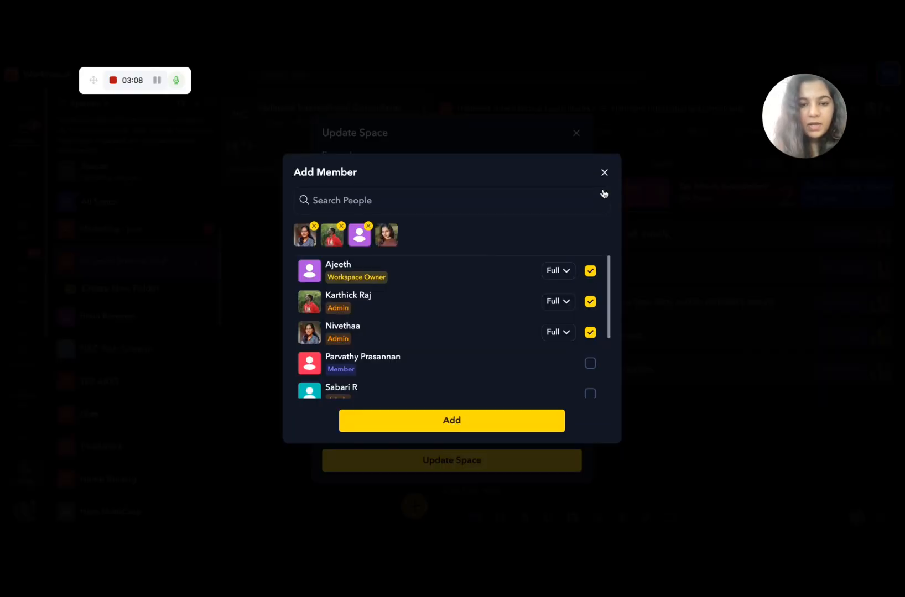
left_click(433, 420)
left_click(408, 470)
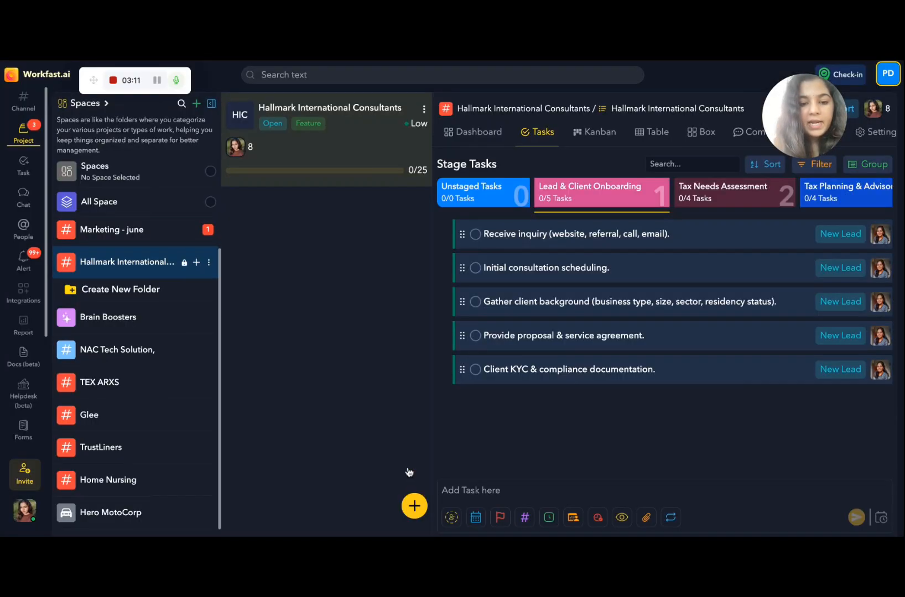
left_click(423, 109)
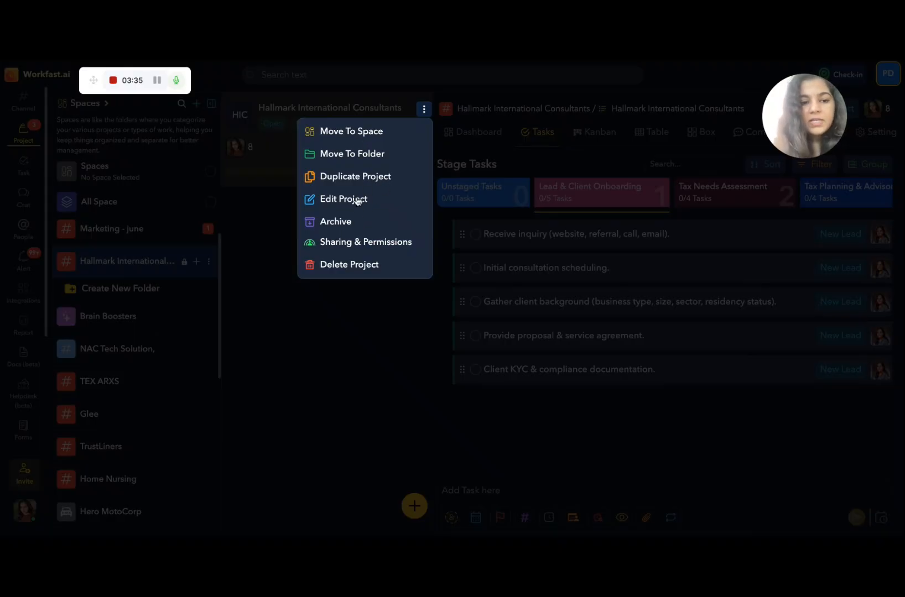
left_click(287, 265)
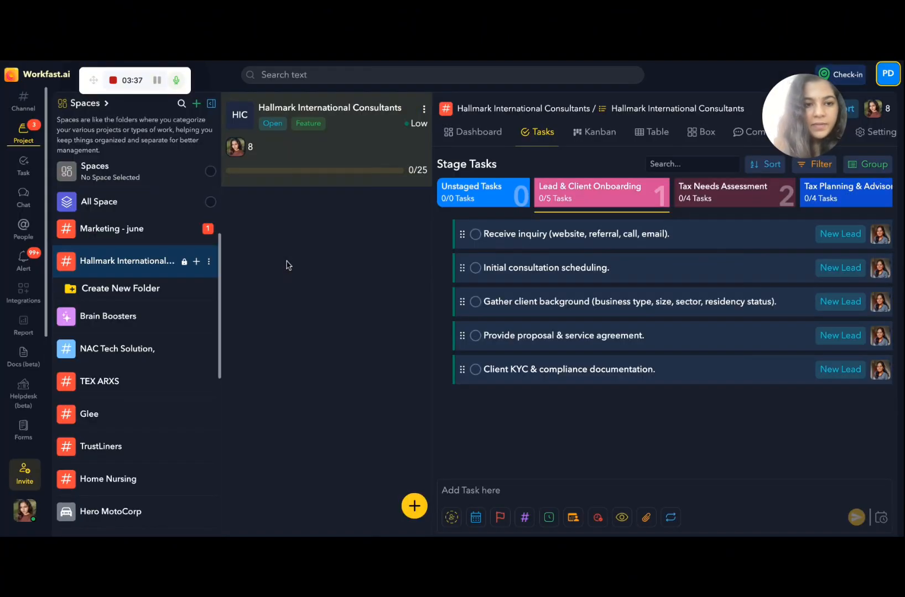
left_click(197, 105)
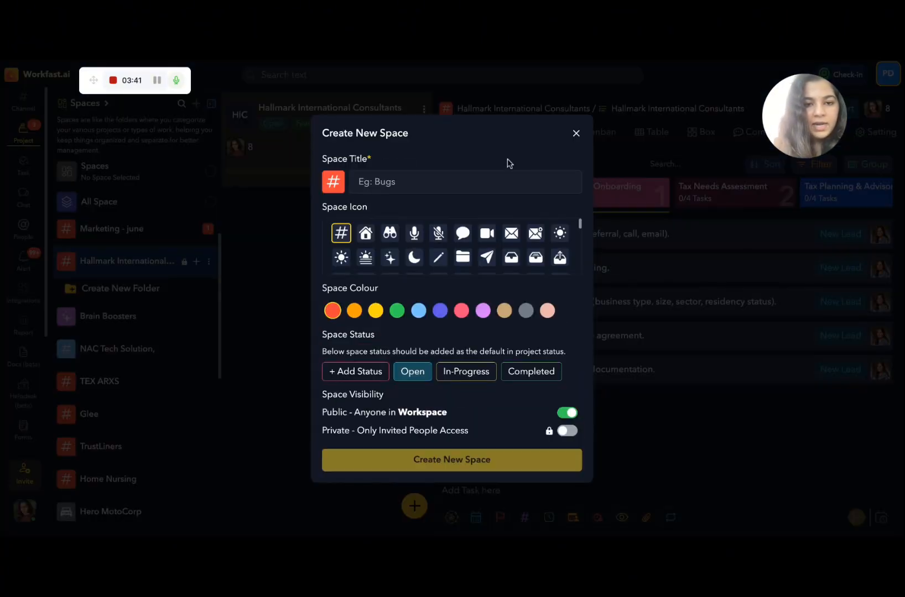
left_click(575, 138)
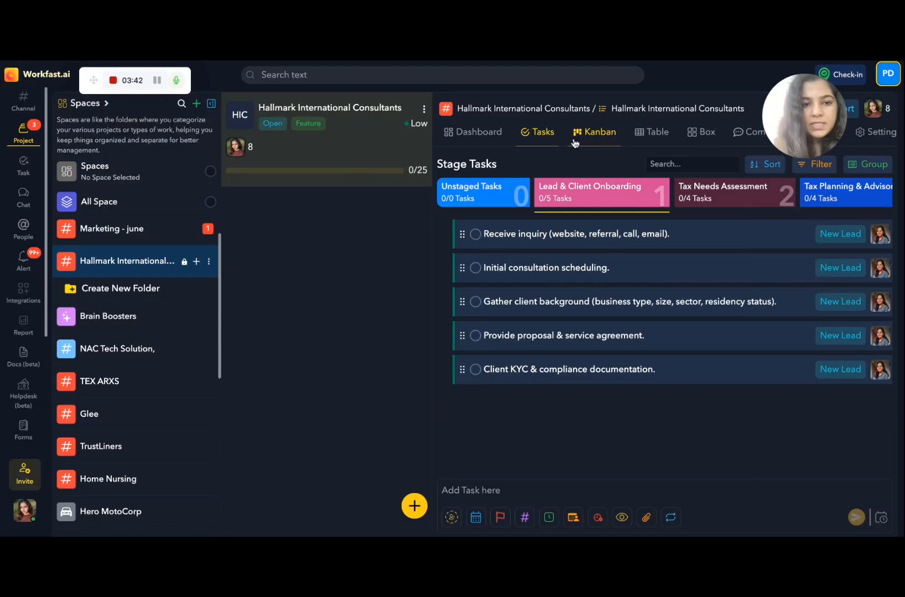
Open the Hallmark International Consultants project for editing and continue past its title, description and due date to the project attributes
left_click(425, 111)
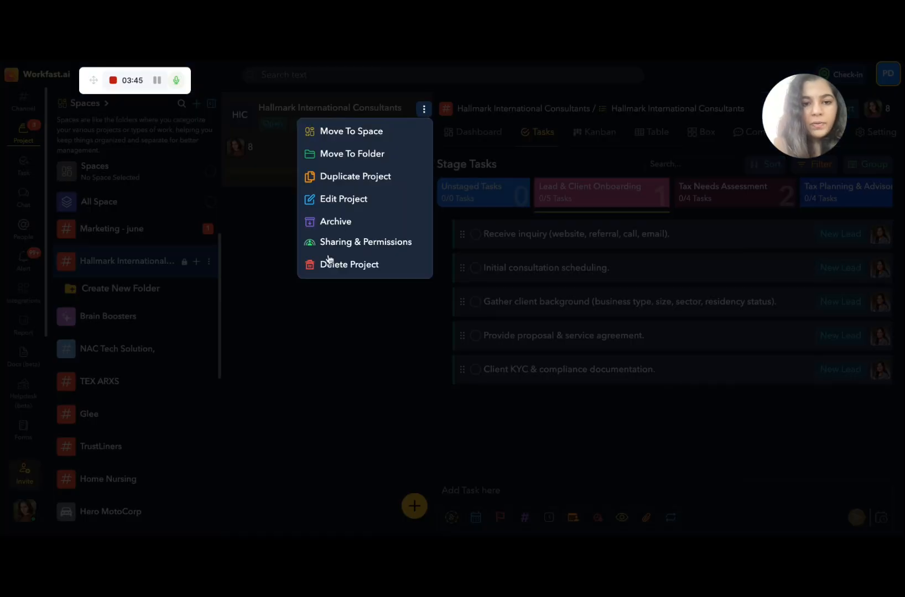
left_click(333, 199)
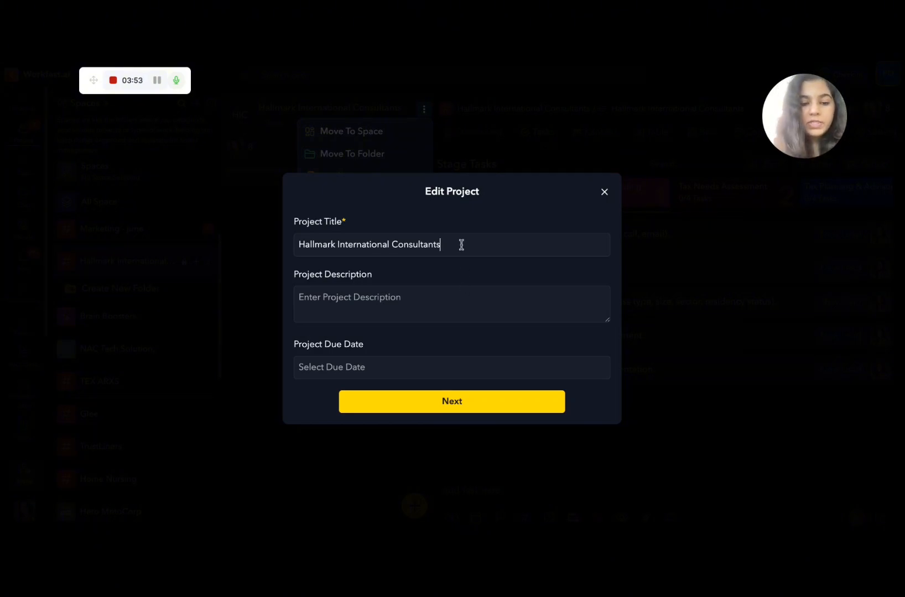
left_click(418, 294)
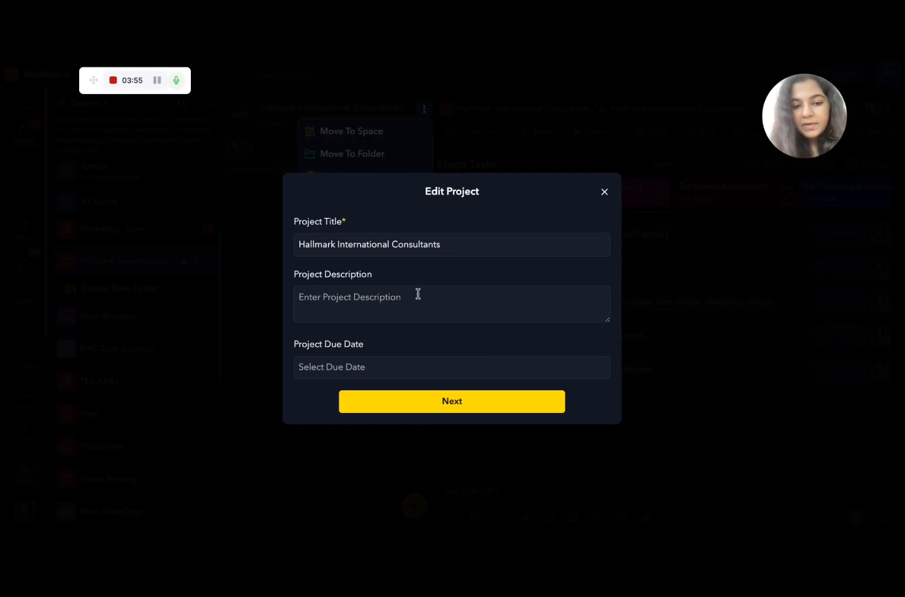
left_click(354, 374)
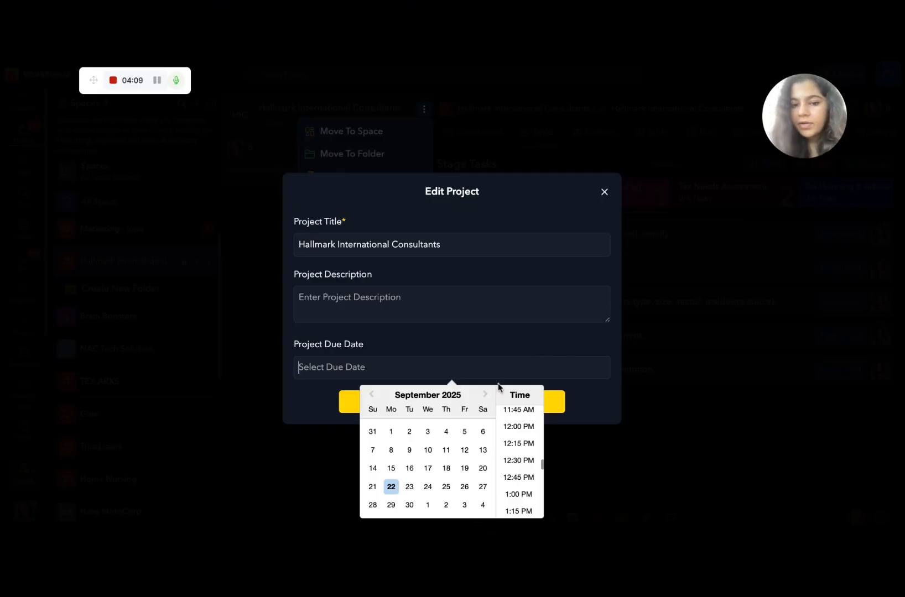
left_click(493, 358)
left_click(454, 404)
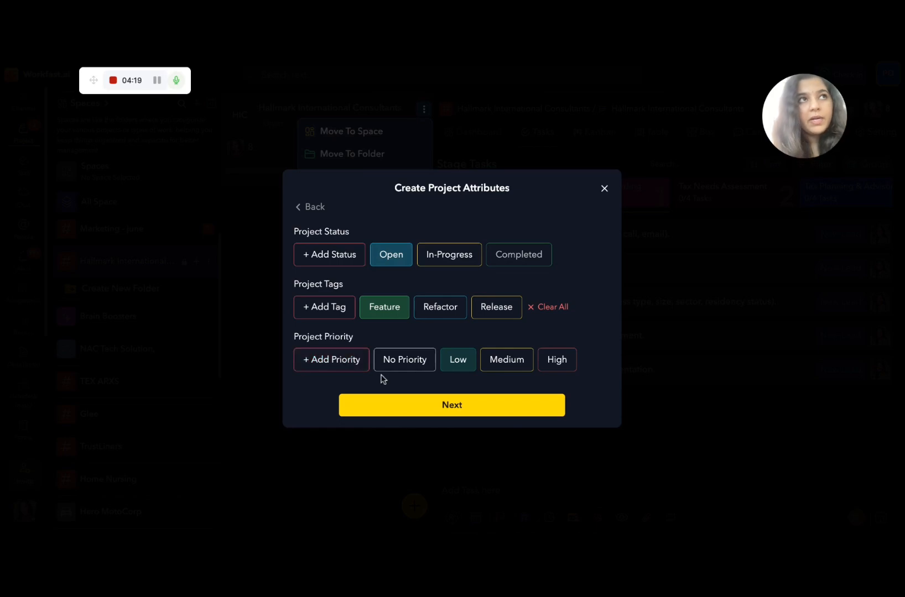
Continue through the project attributes, task attributes and member settings to the workflow stages, and look through the stage list
left_click(390, 404)
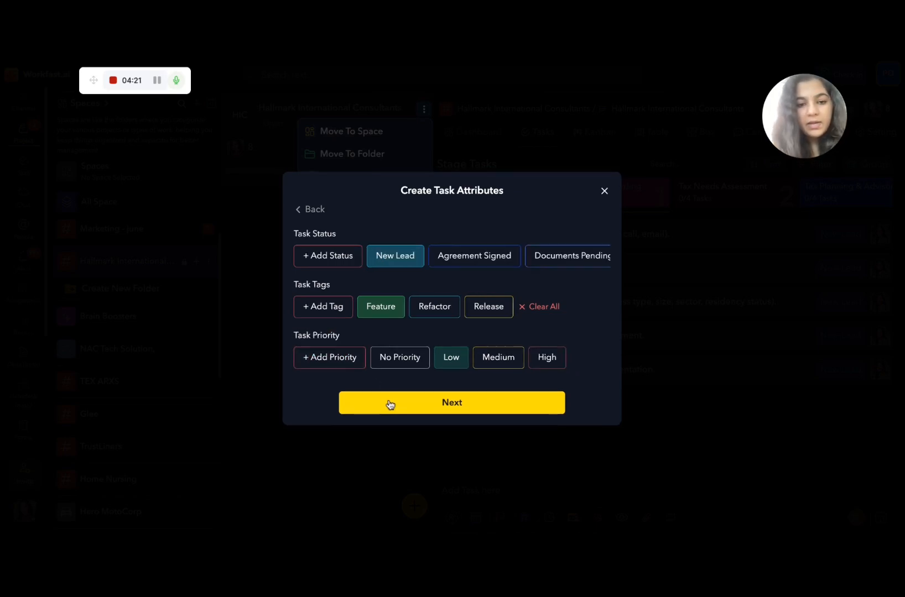
left_click(390, 404)
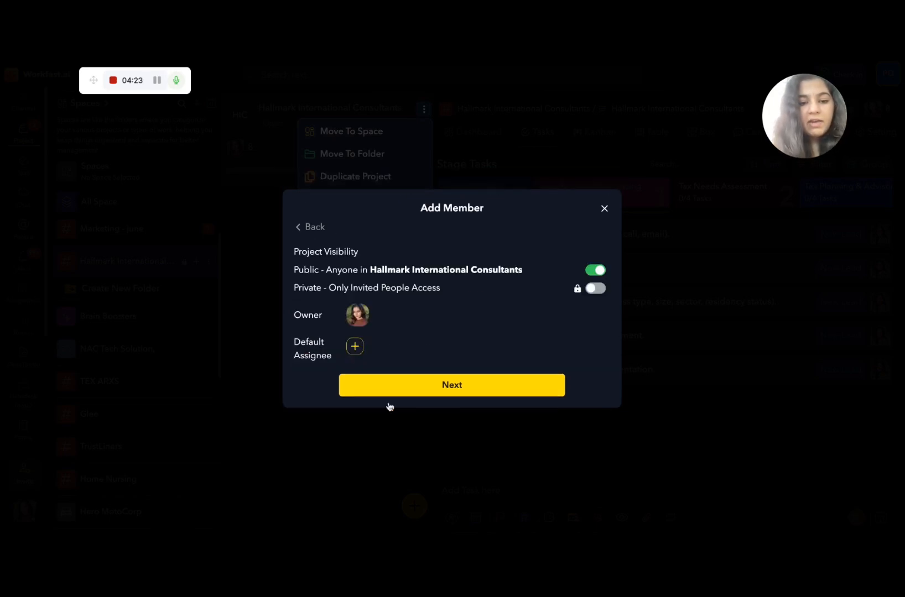
left_click(388, 392)
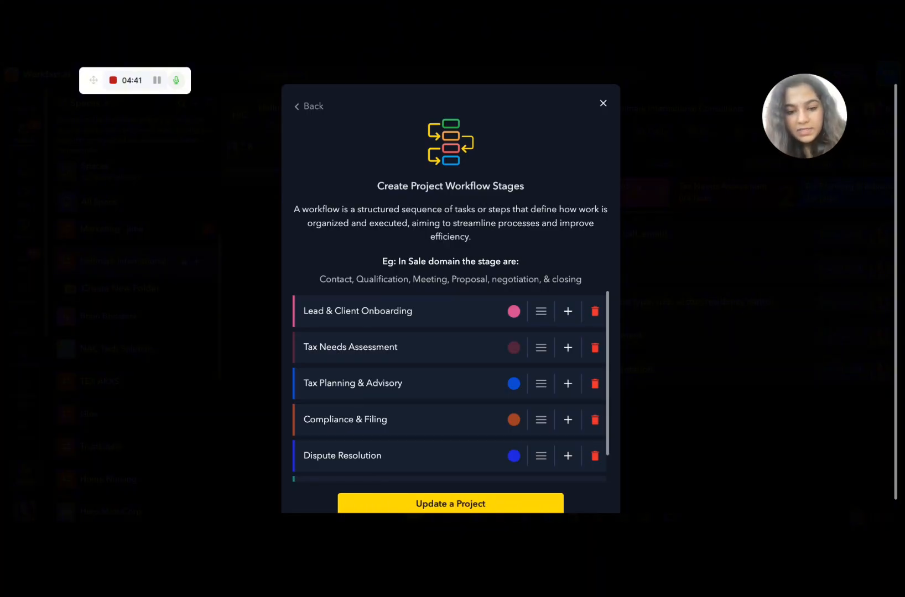
scroll(450, 387, "down", 1)
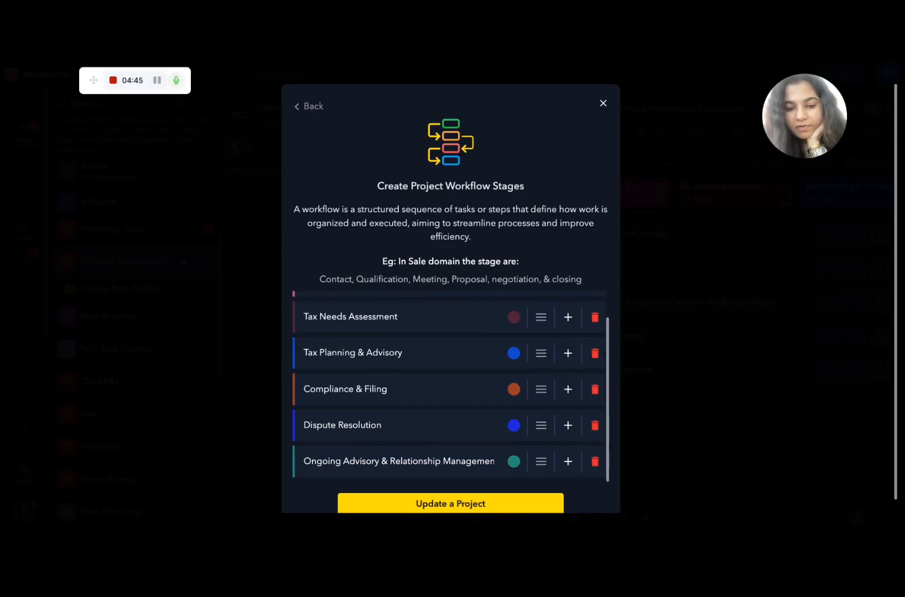
scroll(436, 347, "up", 1)
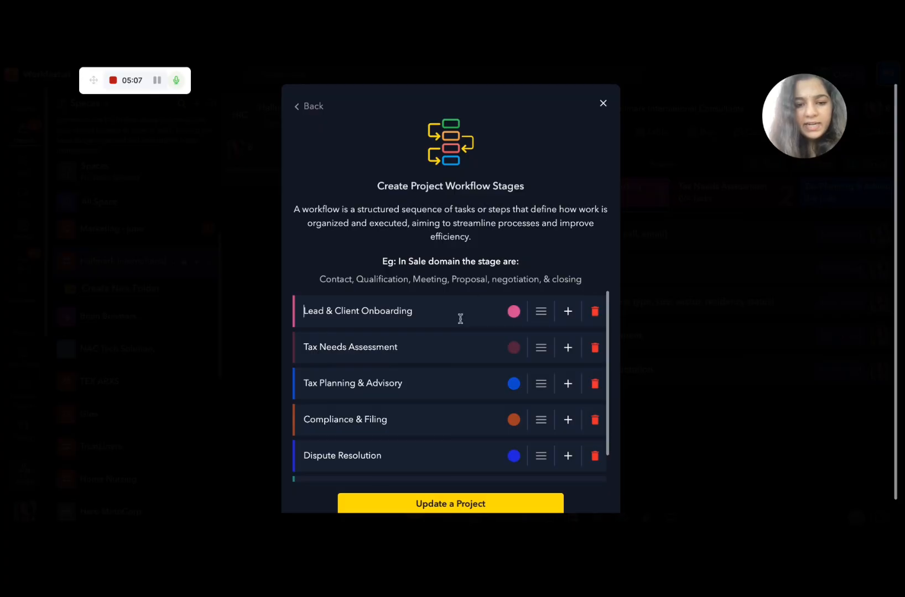
Add a workflow stage named Approval below the Ongoing Advisory & Relationship Management stage
scroll(441, 343, "down", 1)
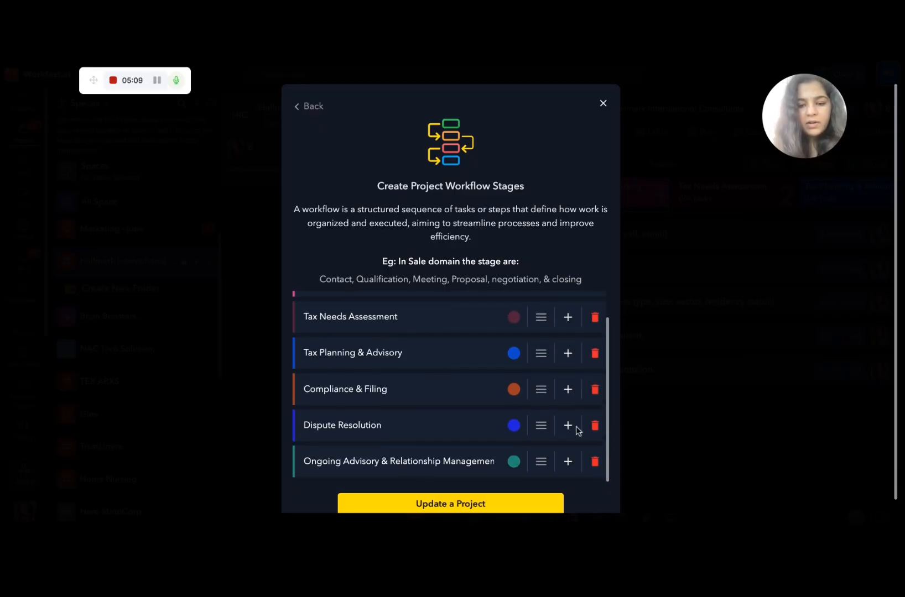
left_click(568, 461)
type("A")
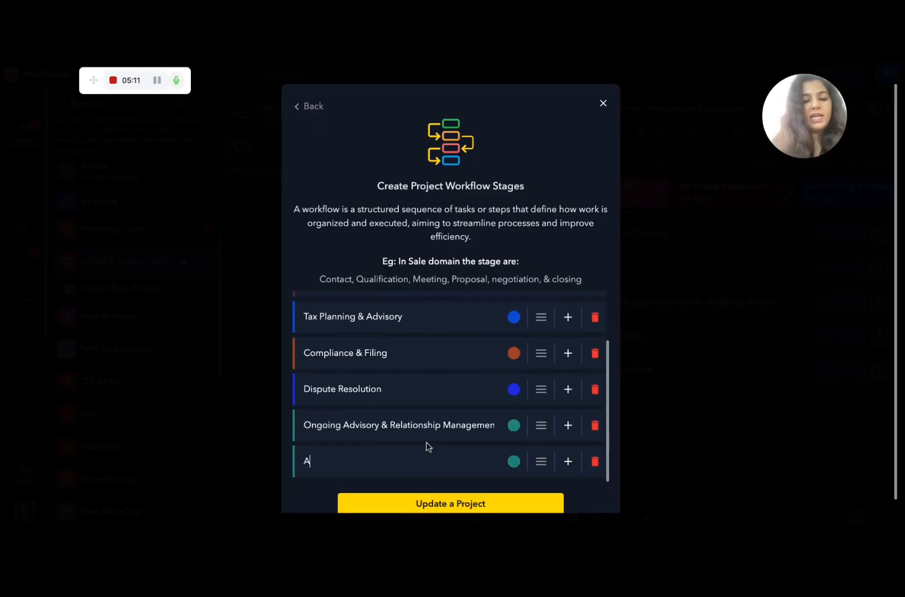
type("pproval")
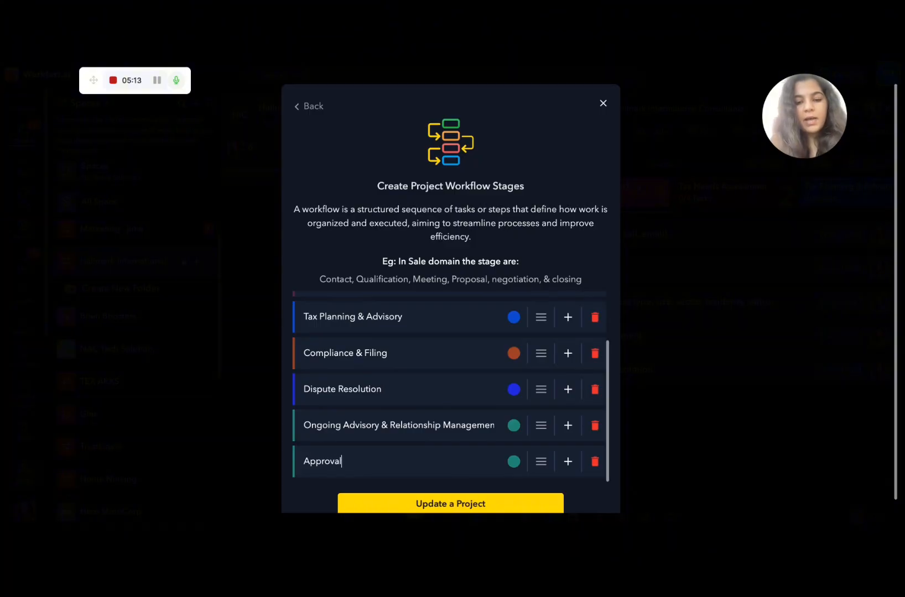
Move the Approval stage between Tax Needs Assessment and Tax Planning & Advisory, and delete the extra blank stage at the end of the list
left_click(565, 469)
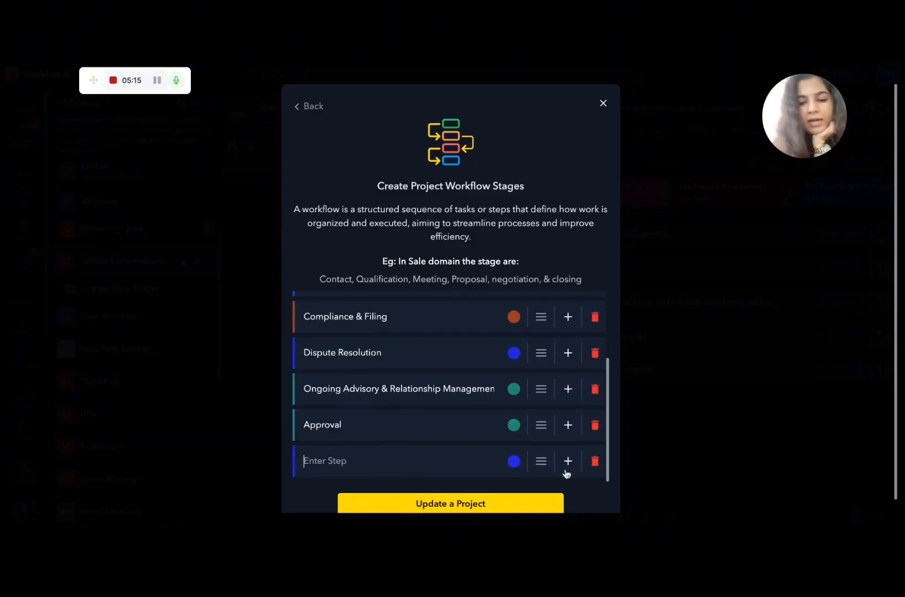
left_click_drag(541, 424, 543, 351)
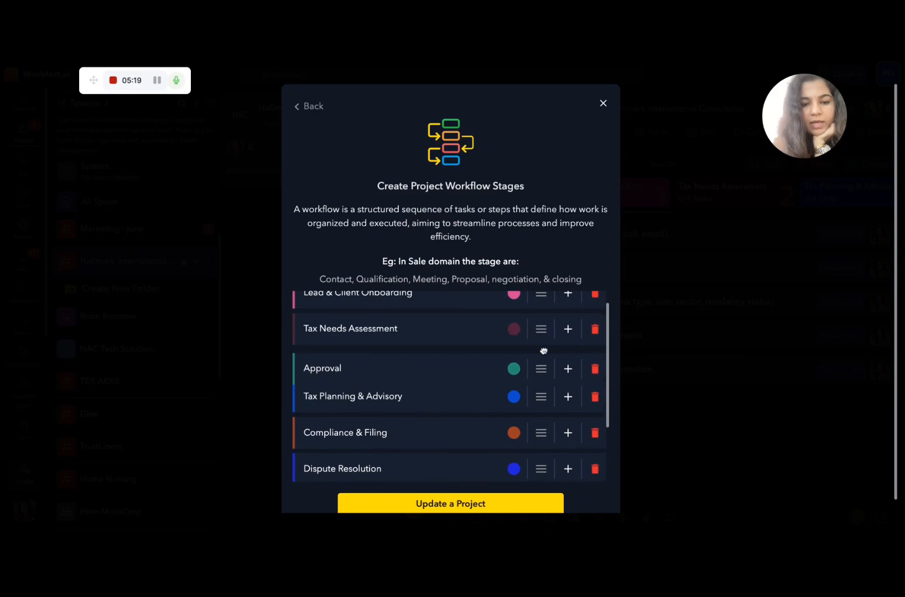
scroll(532, 447, "down", 3)
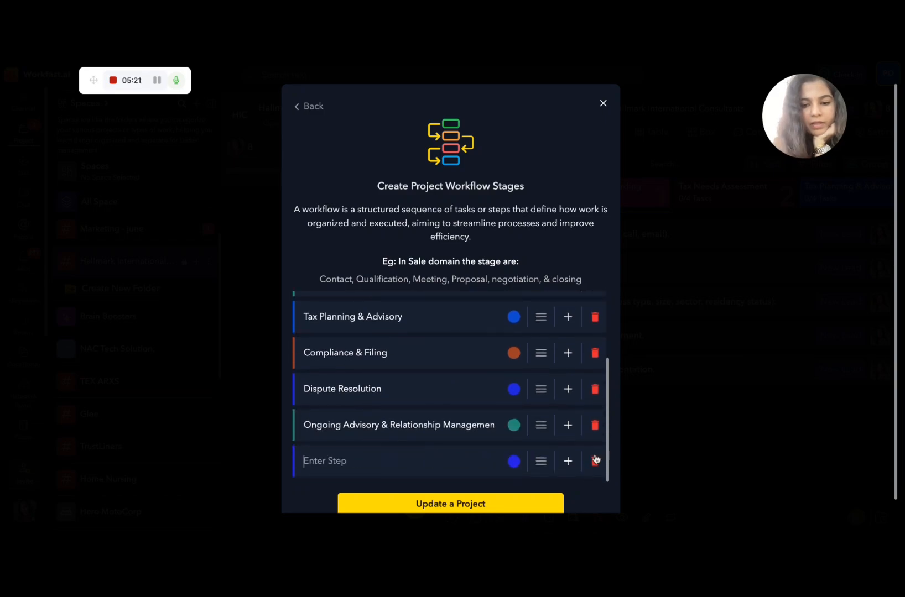
left_click(595, 463)
scroll(435, 390, "up", 3)
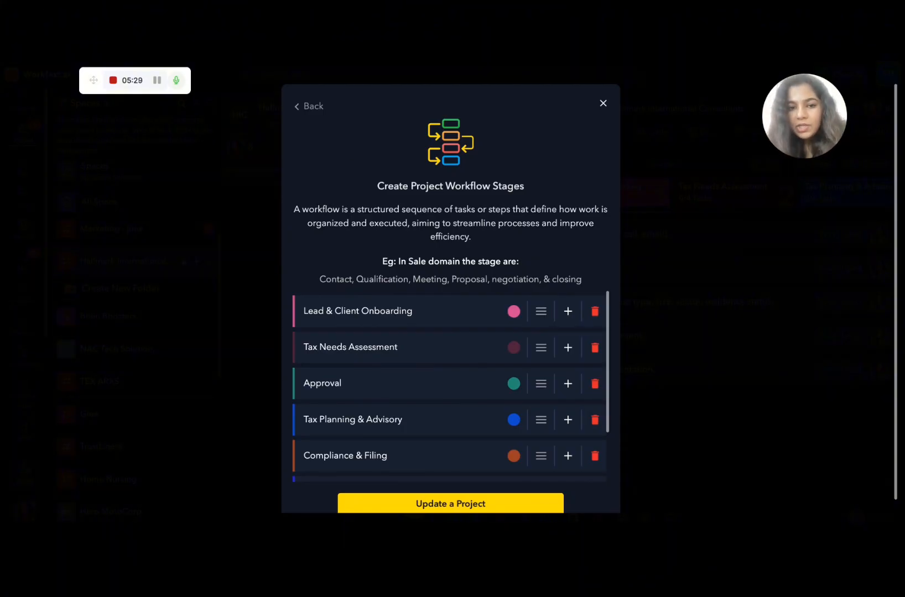
Return to the project's task attributes, review the list of task statuses and close it with its entries kept
left_click(314, 108)
left_click(313, 229)
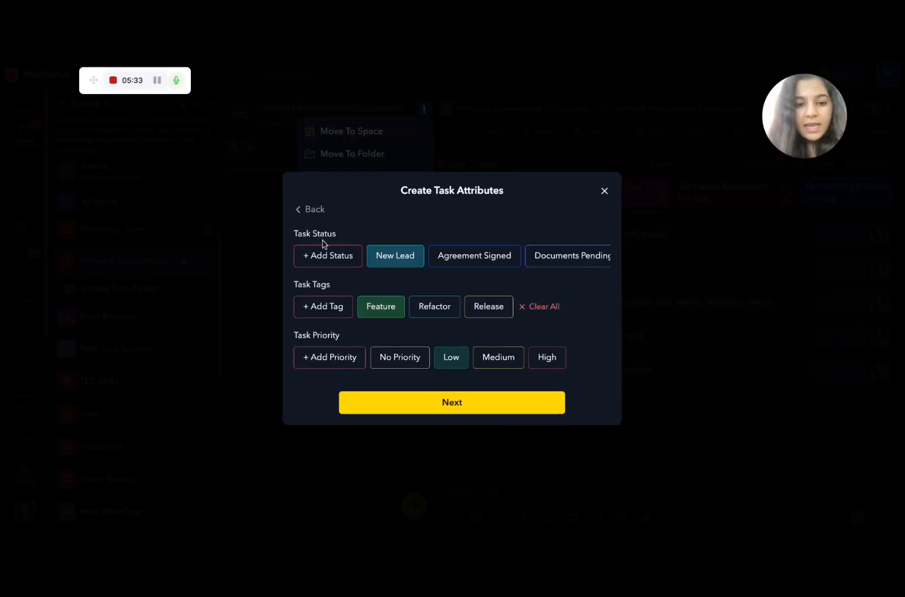
left_click(324, 255)
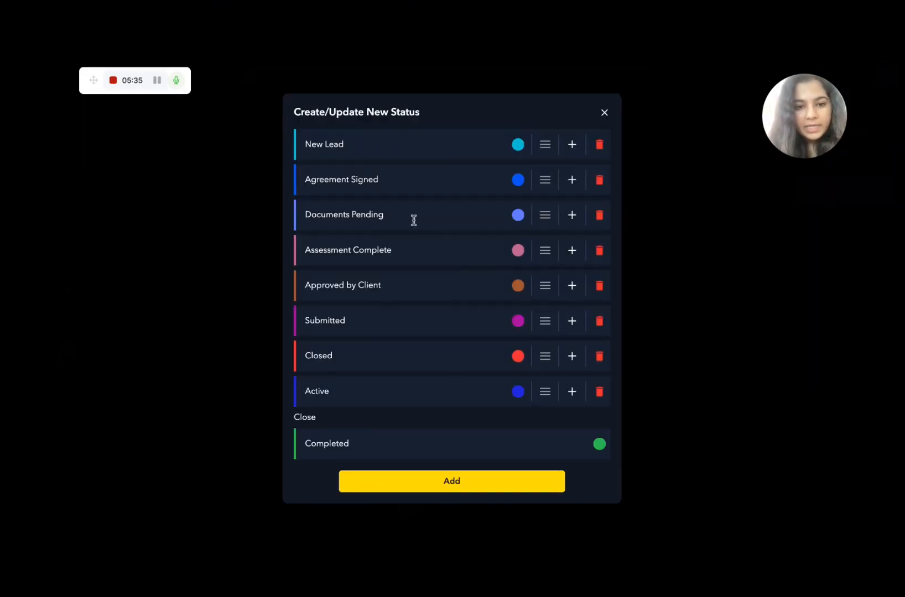
left_click(389, 180)
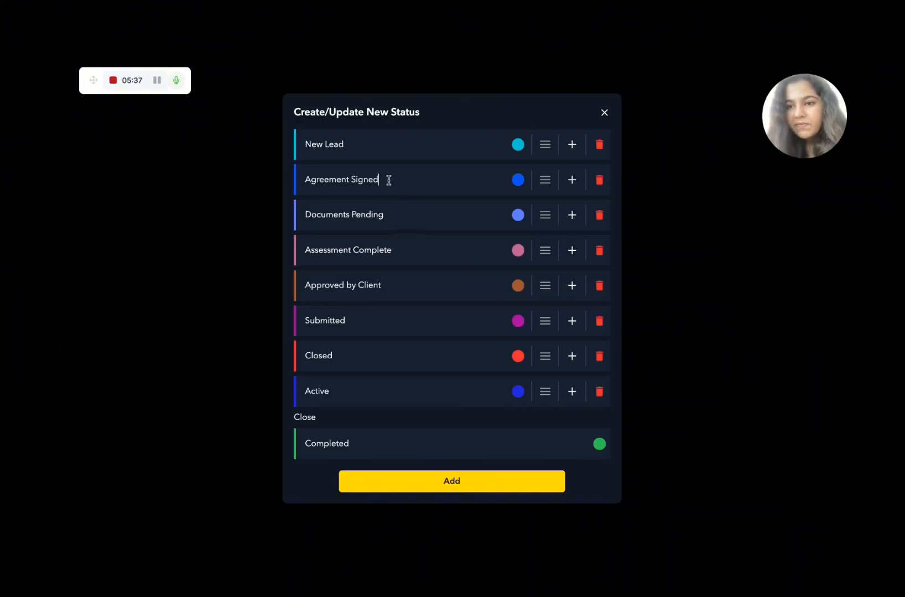
left_click(409, 489)
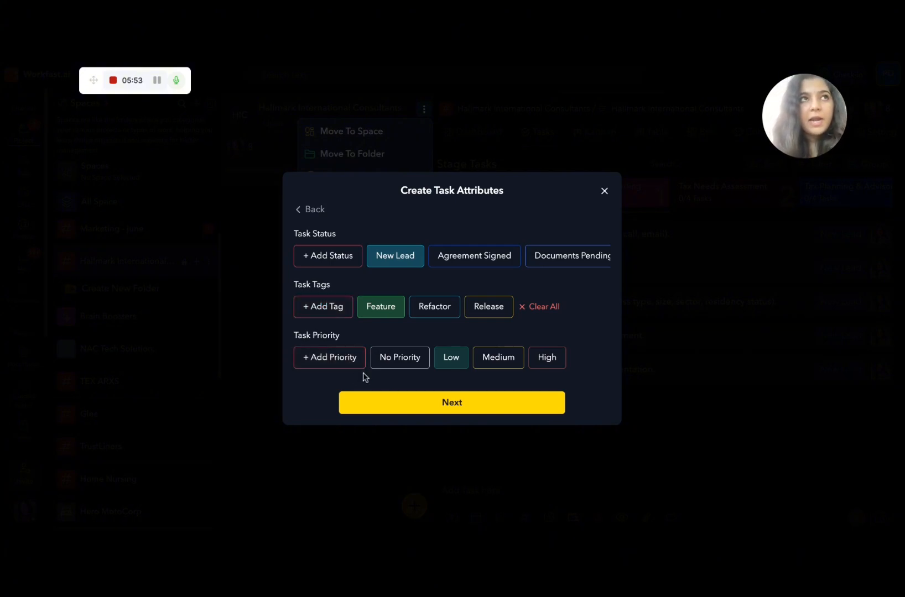
Make the project private for invited people only, and select the workspace owner and the first two admins as members
left_click(411, 415)
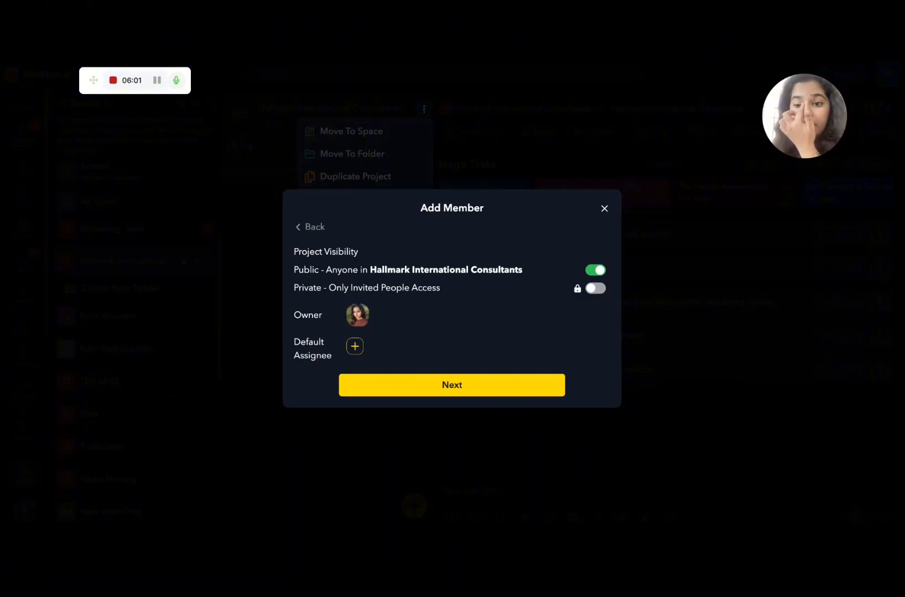
left_click(598, 288)
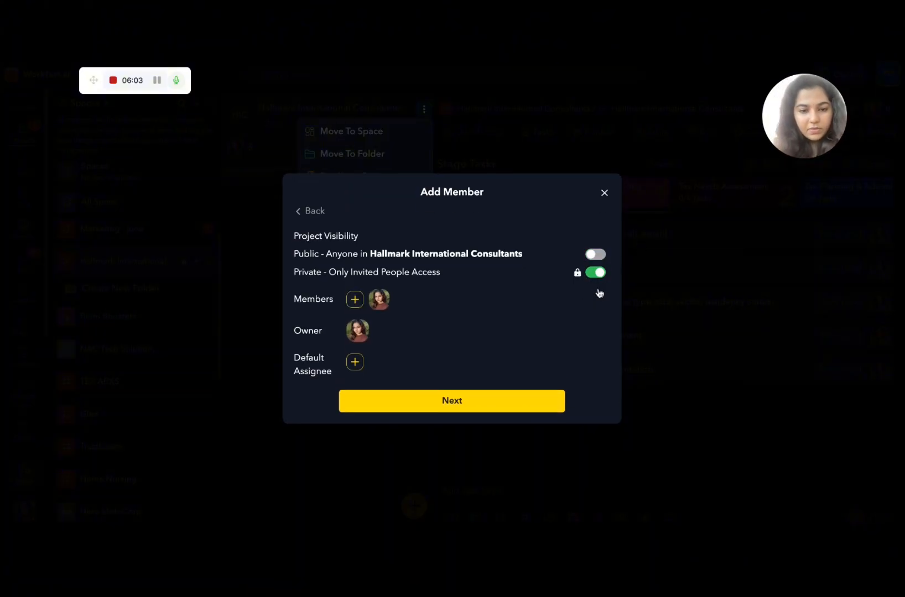
left_click(355, 299)
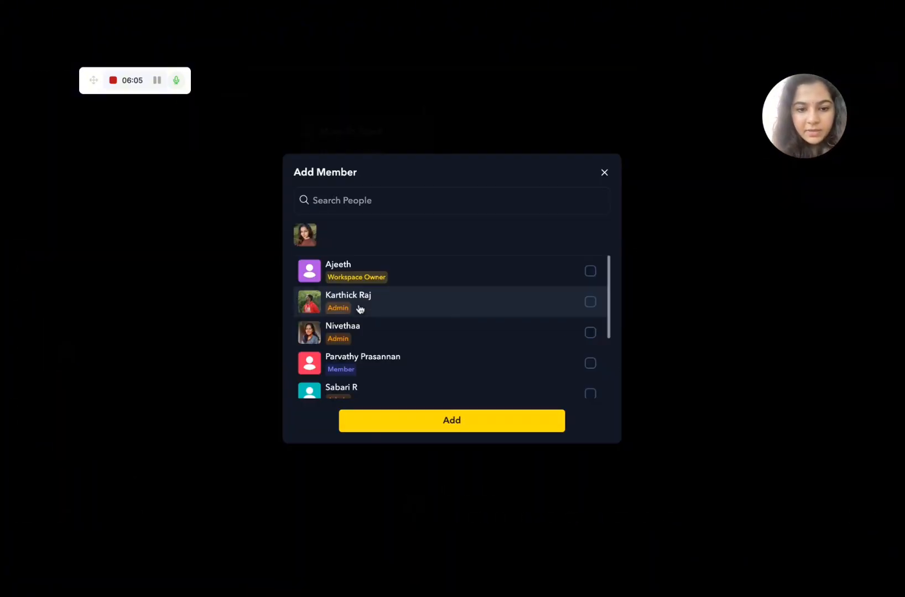
left_click(591, 273)
left_click(592, 303)
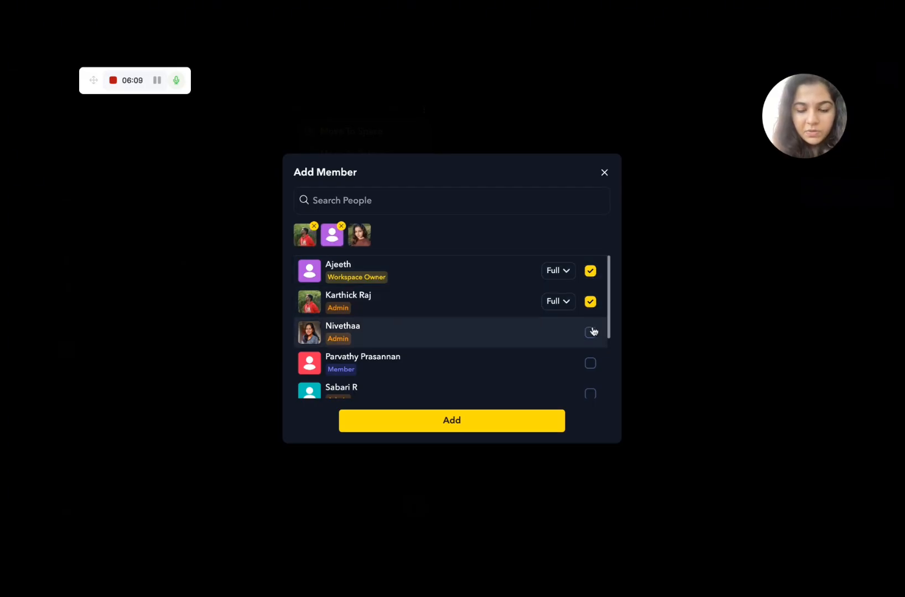
left_click(591, 332)
Check the permission levels offered for the second admin, then add the selected members and save the project update
left_click(557, 343)
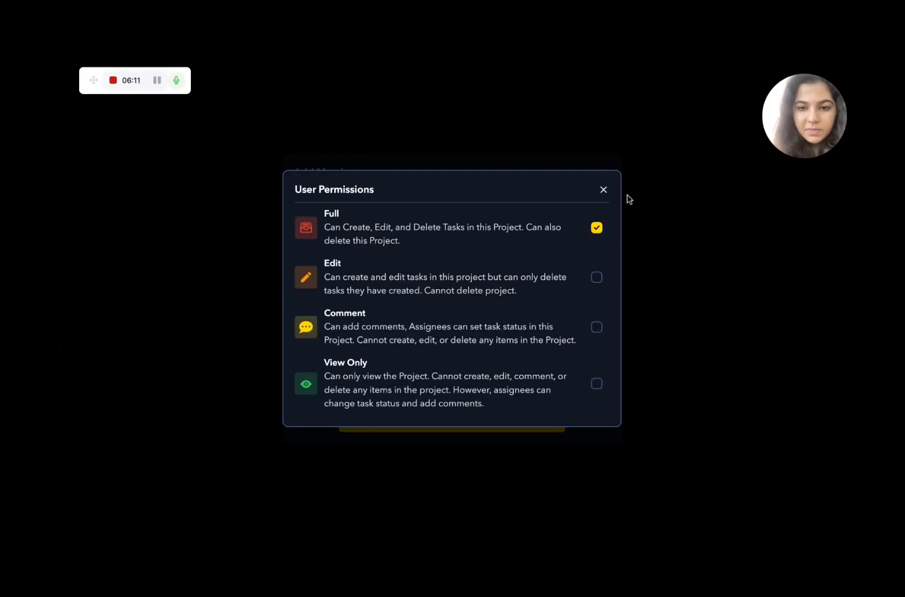
left_click(604, 188)
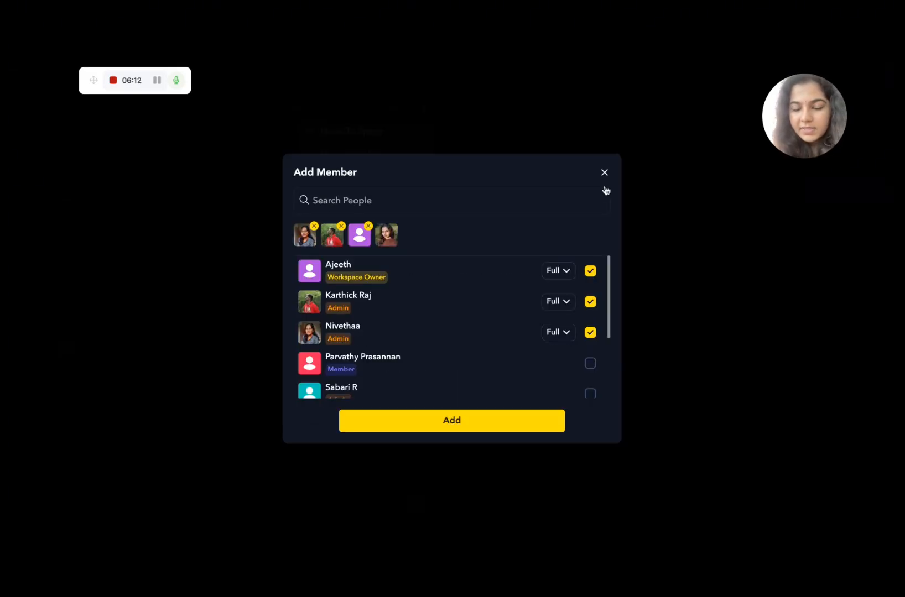
left_click(487, 429)
left_click(485, 407)
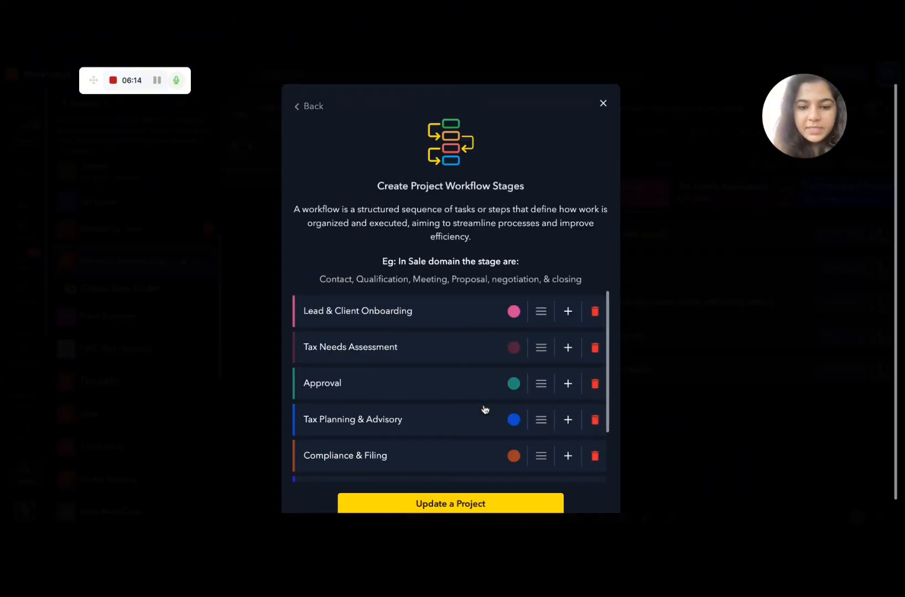
left_click(436, 508)
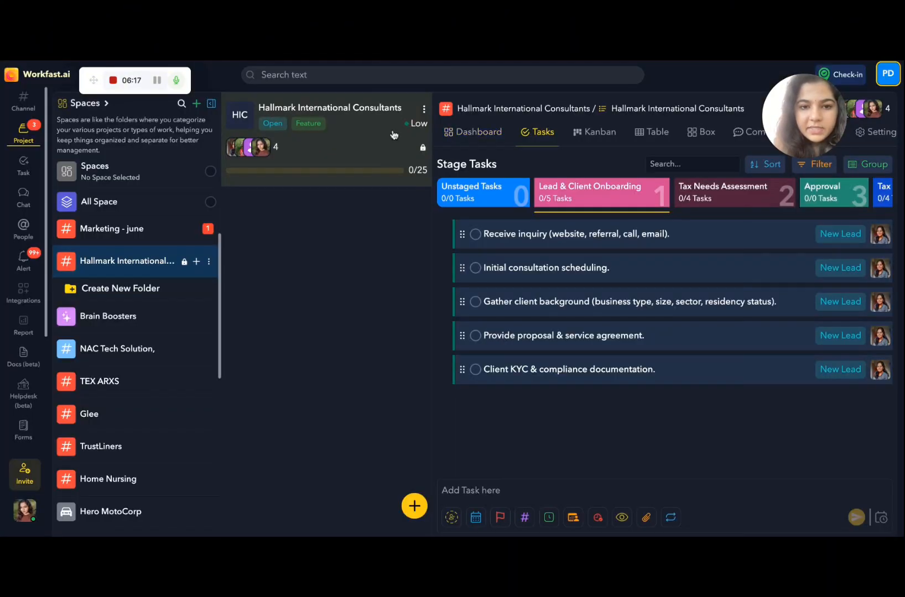
Collapse the spaces list to widen the stage view and look at the tasks in the Tax Needs Assessment stage
left_click(211, 104)
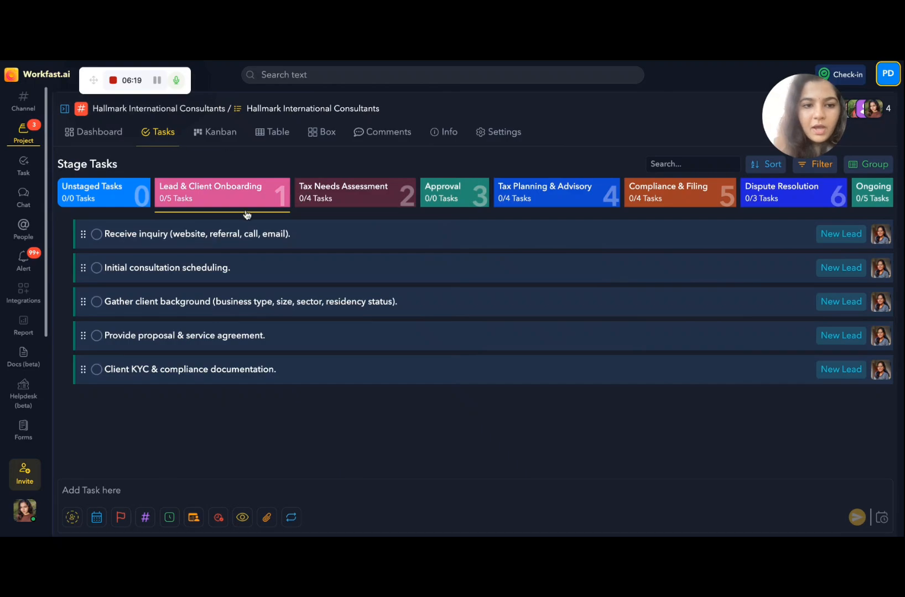
left_click(348, 199)
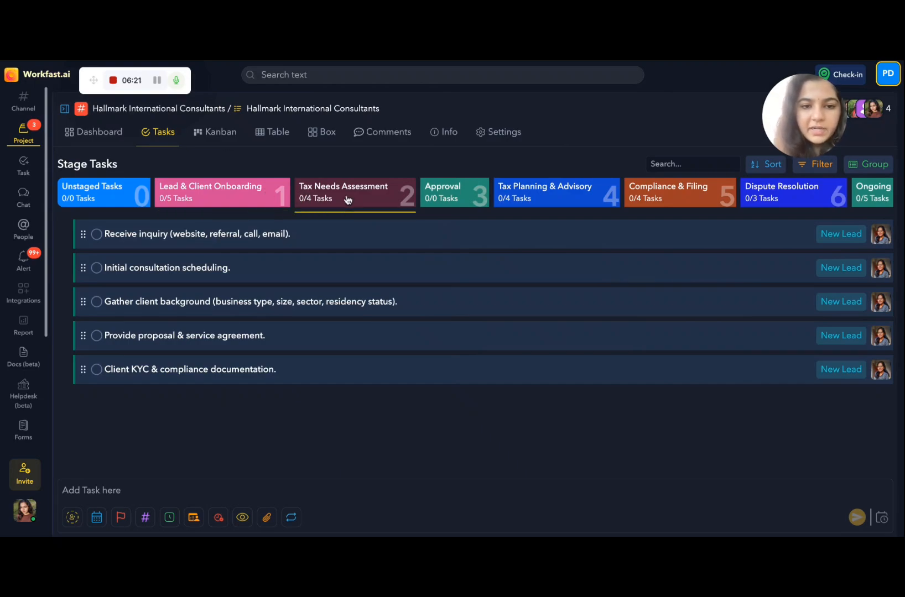
left_click(112, 491)
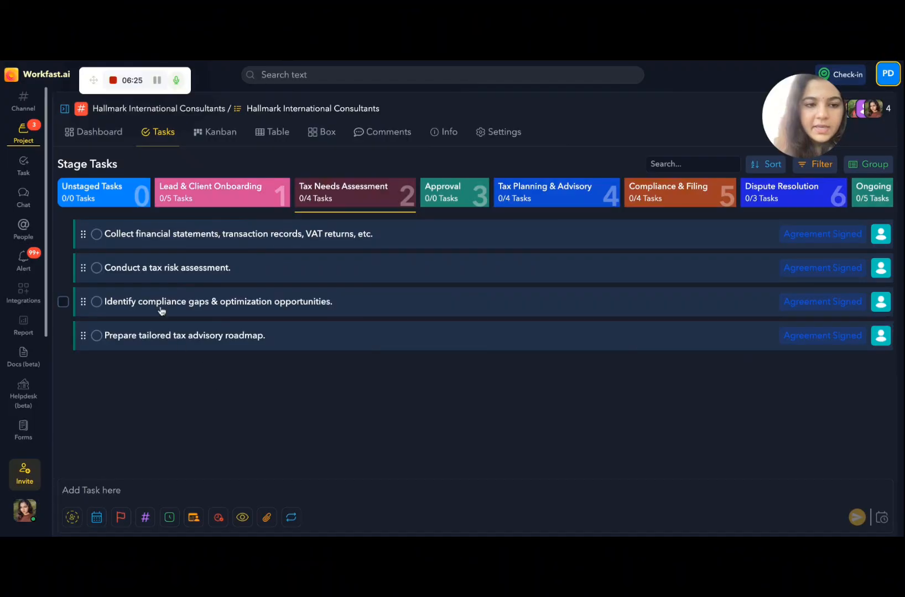
Add a task titled with the lead's first name to the Lead & Client Onboarding stage
left_click(208, 213)
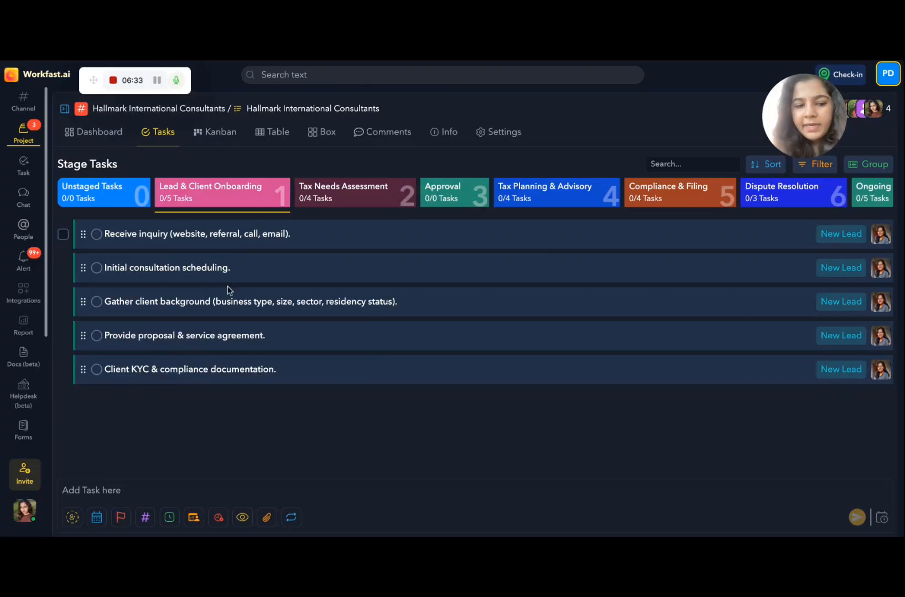
left_click(223, 494)
type("Surya")
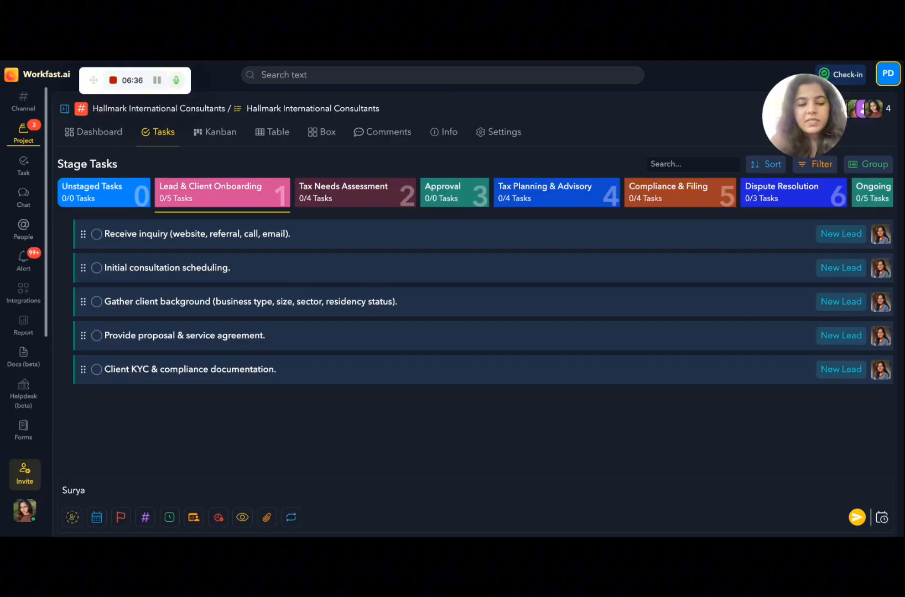
key("Return")
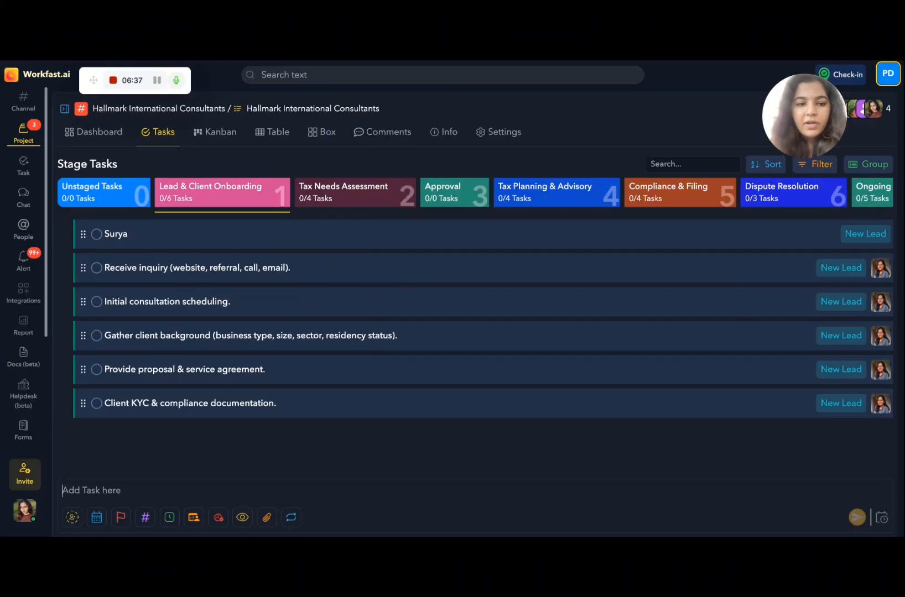
Open the newly added lead task, look through its status options and close the task
left_click(125, 233)
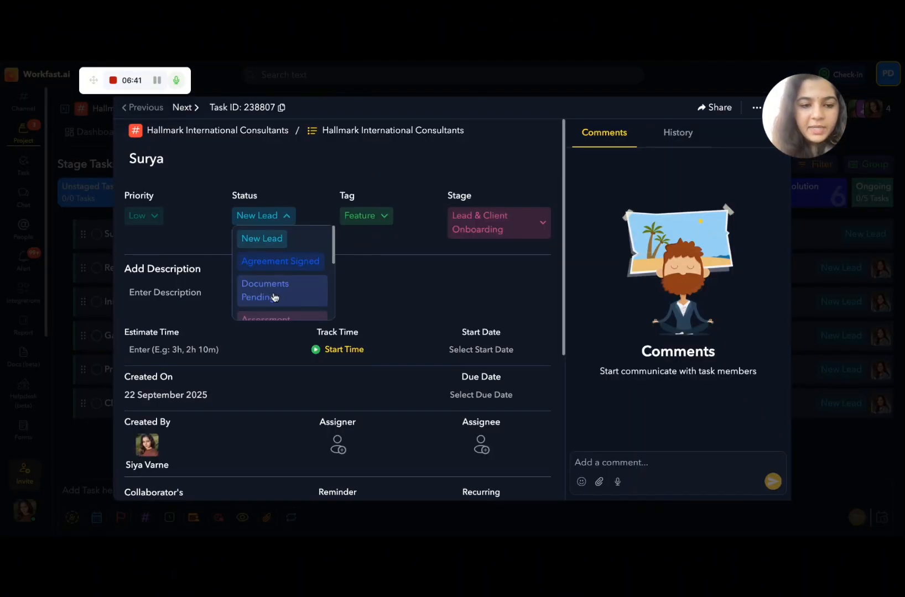
scroll(274, 297, "down", 3)
left_click(375, 296)
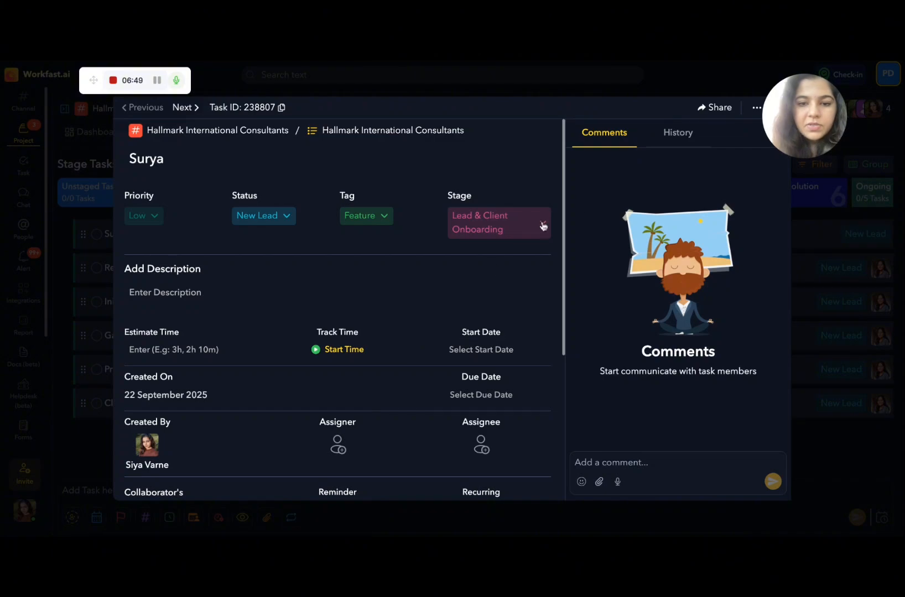
left_click_drag(812, 107, 855, 97)
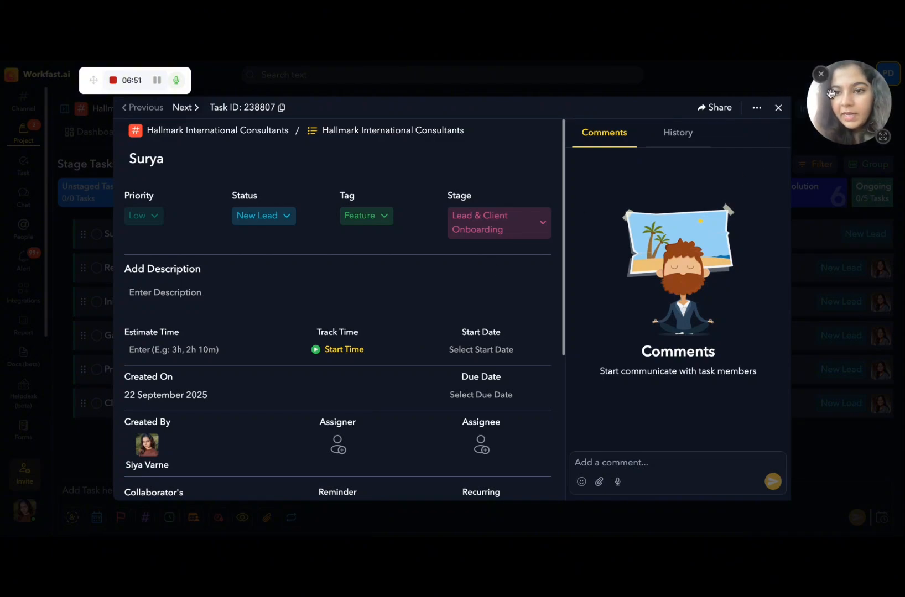
left_click(777, 109)
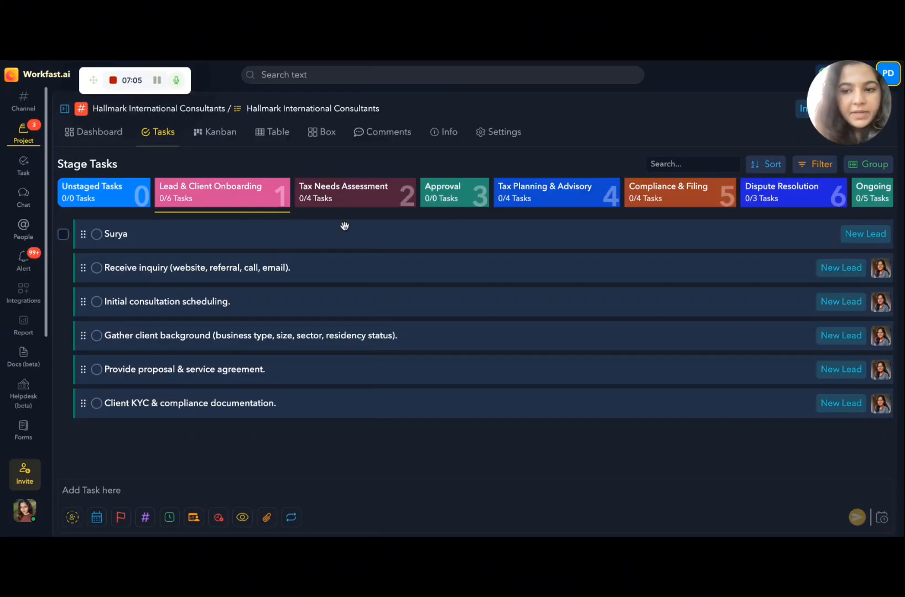
Set the status of the "Receive inquiry" task to Agreement Signed, look at its stage options and close the task
left_click(218, 268)
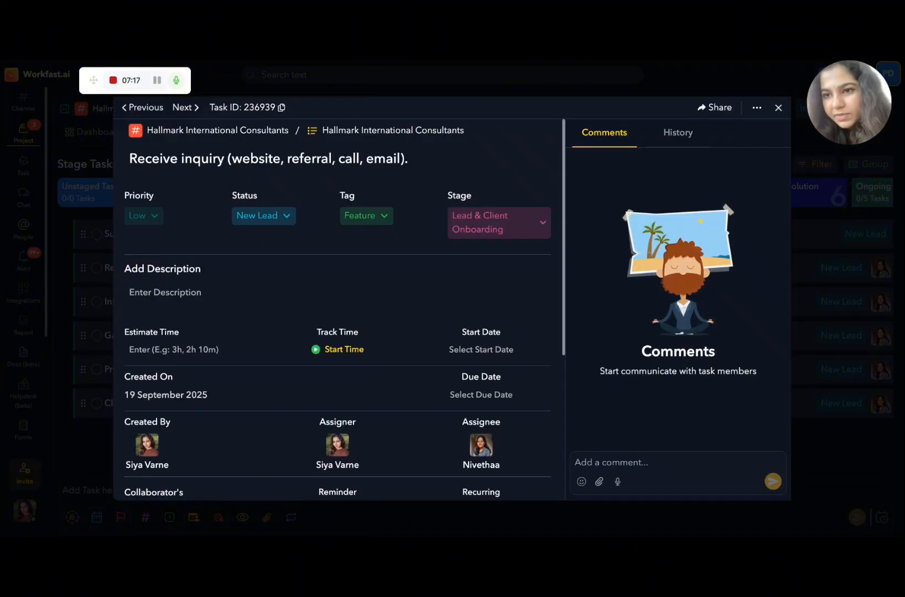
left_click(264, 222)
left_click(356, 283)
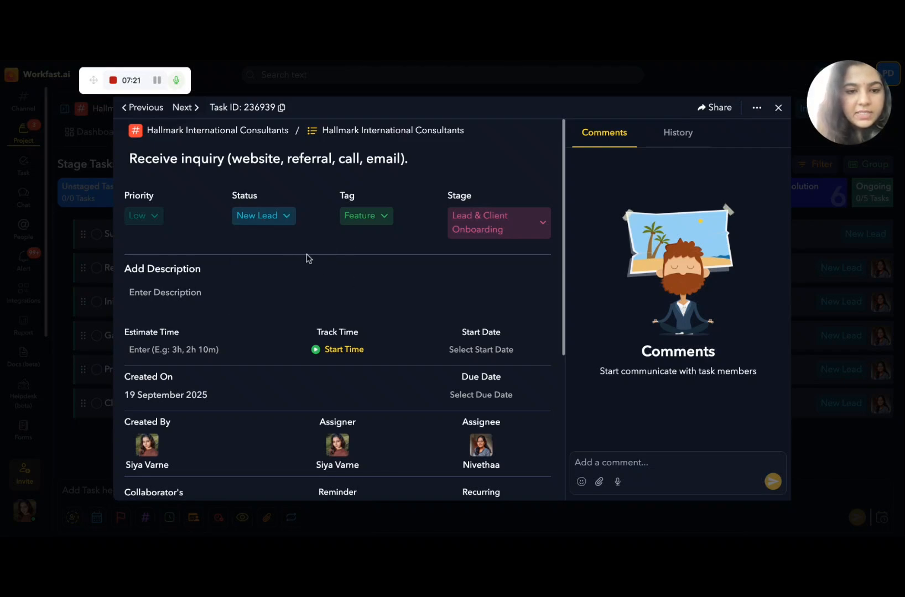
left_click(281, 220)
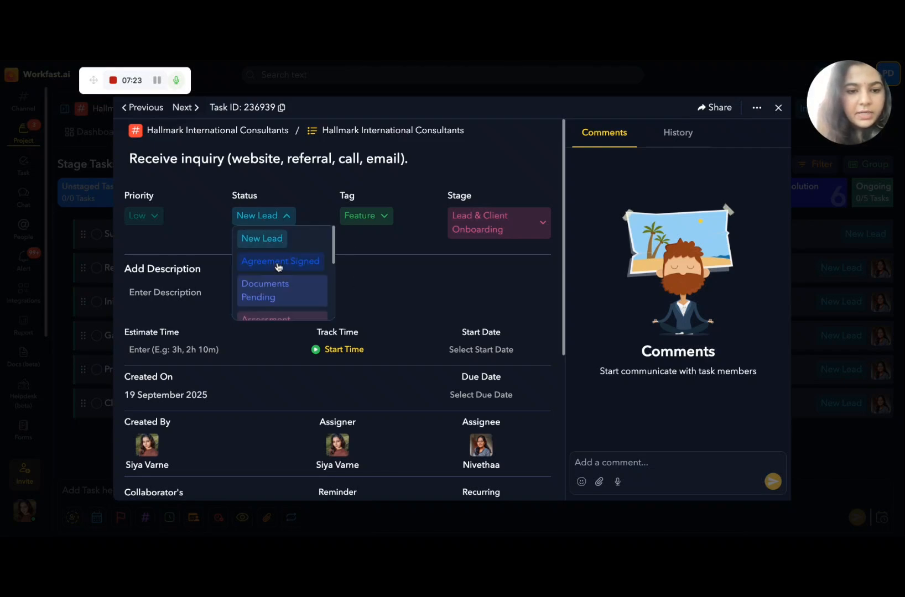
left_click(279, 266)
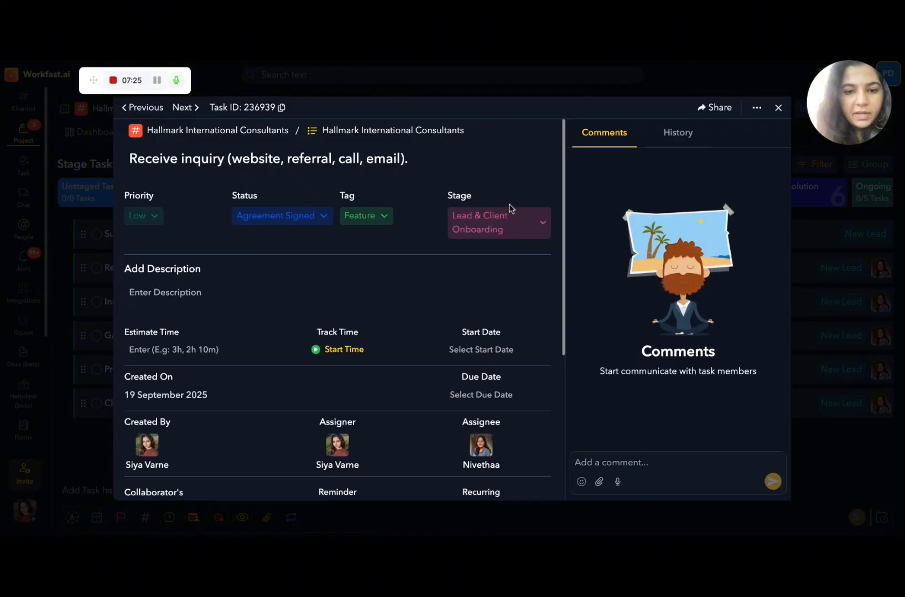
left_click(490, 221)
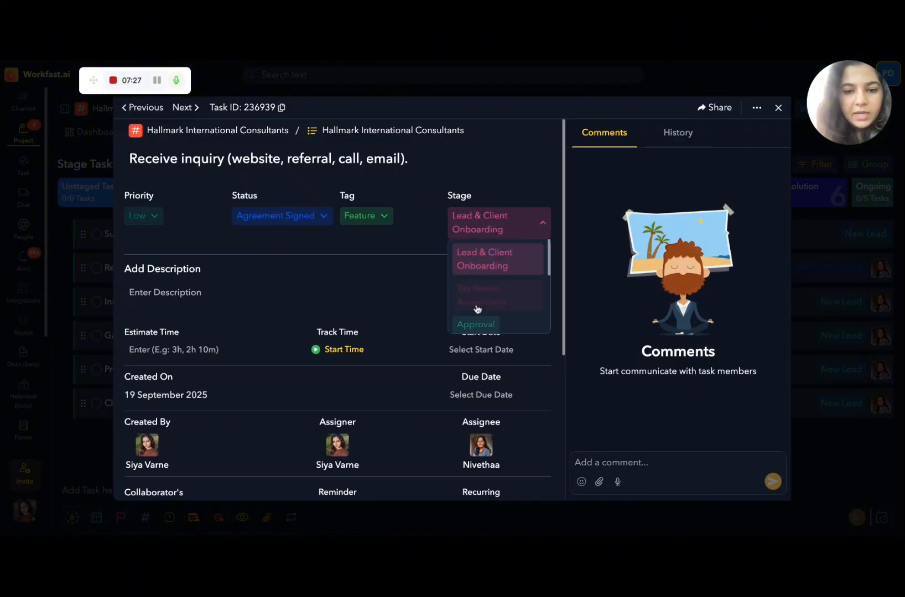
left_click(275, 307)
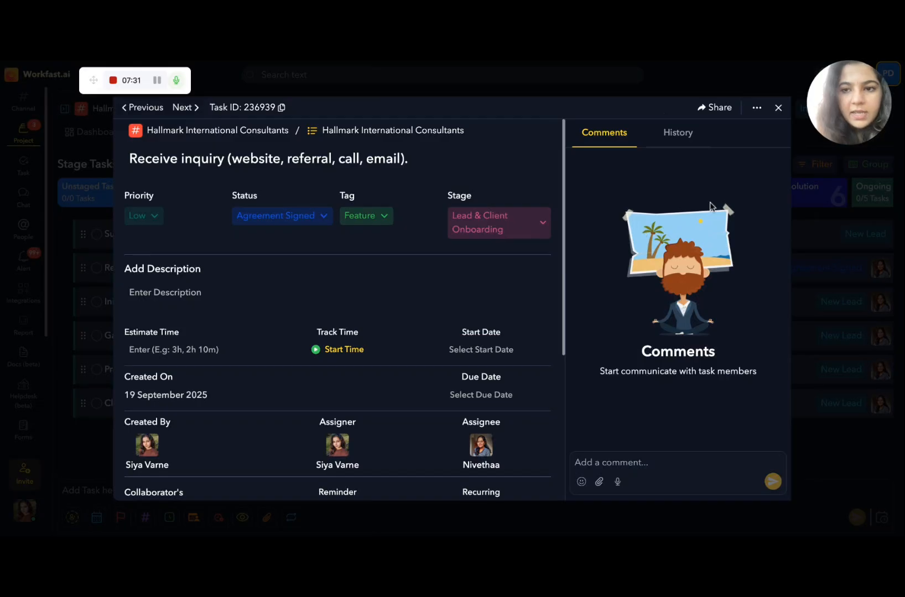
left_click(779, 109)
Open the lead's own task in the Lead & Client Onboarding stage and set its status to Agreement Signed
left_click(136, 242)
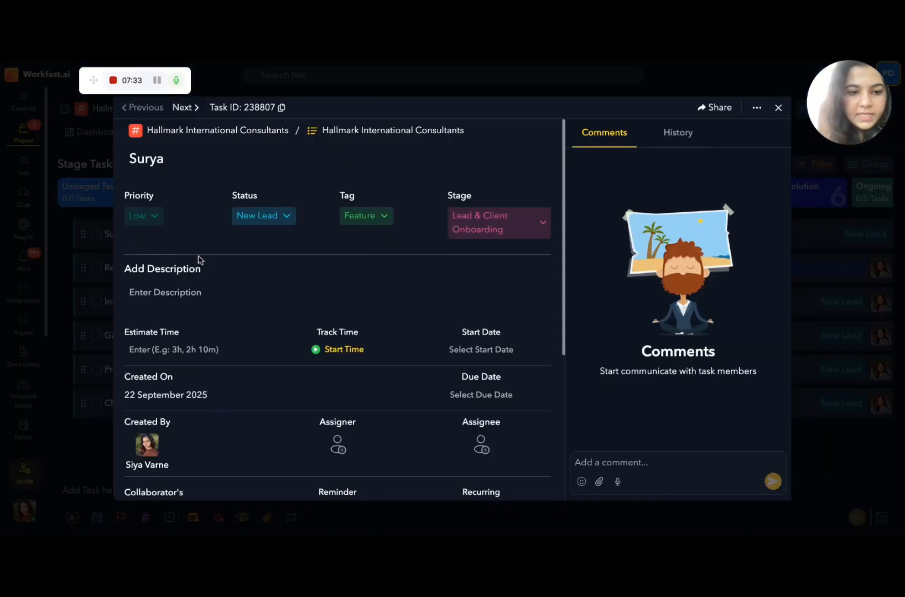
left_click(271, 216)
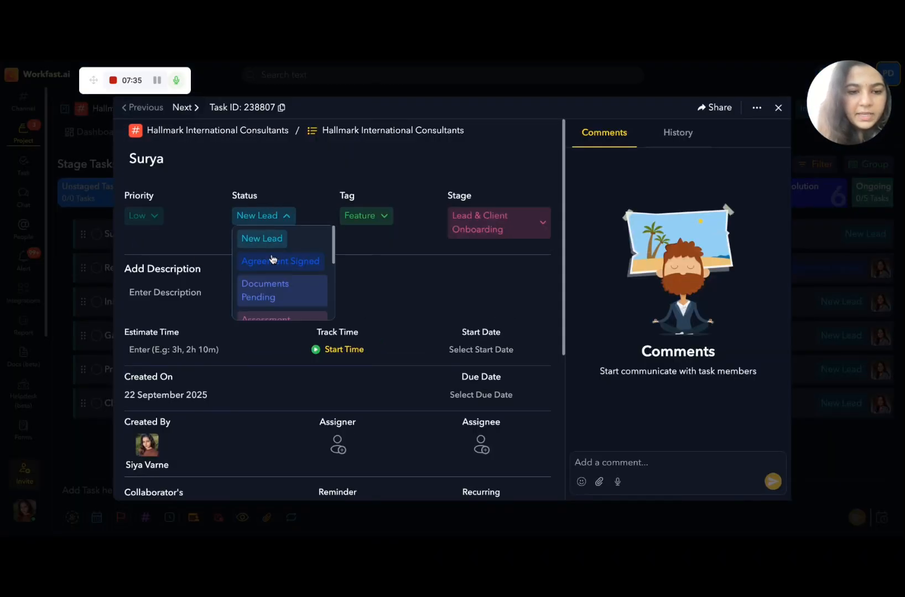
left_click(273, 261)
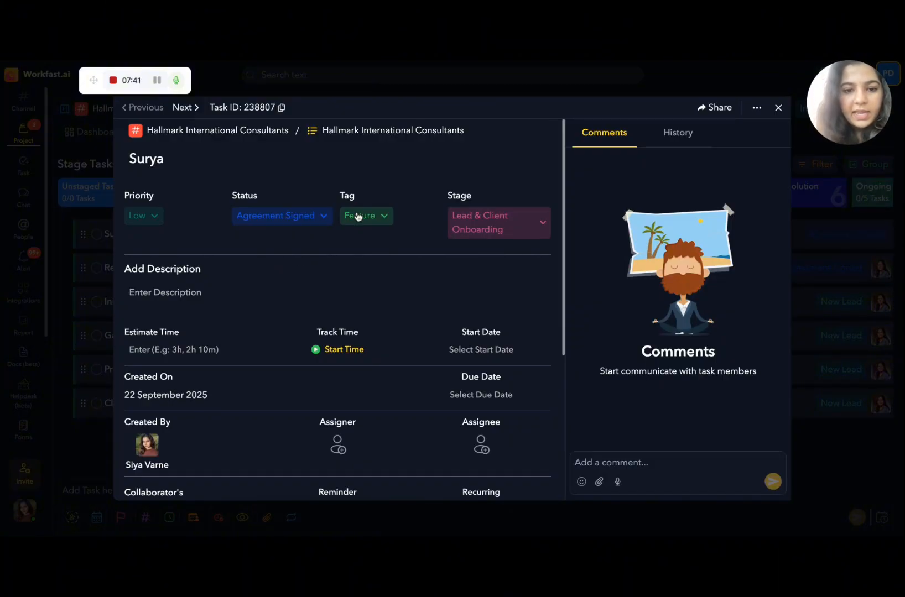
Enter "Tax ass" as the task's description and set its due date to 25 September 2025
left_click(194, 303)
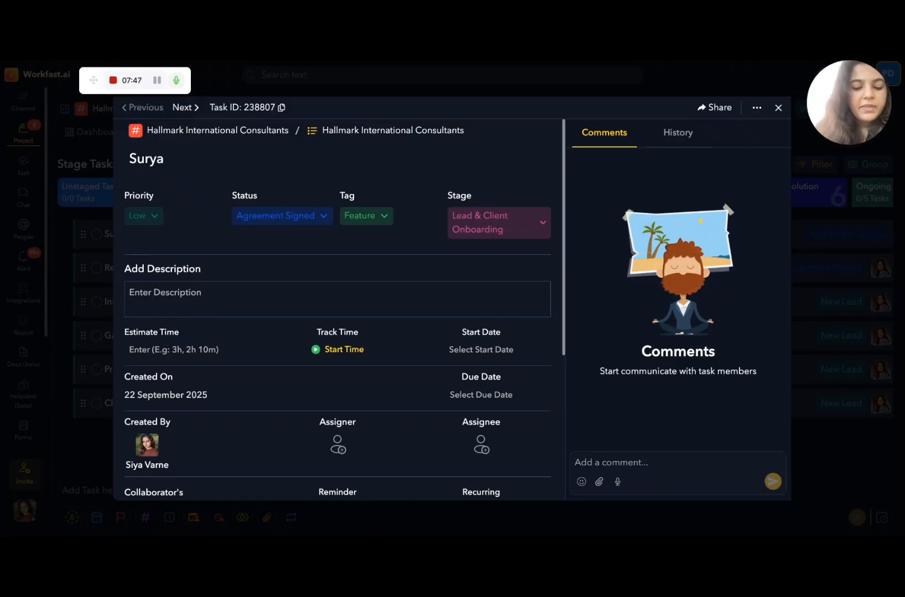
type("Tax")
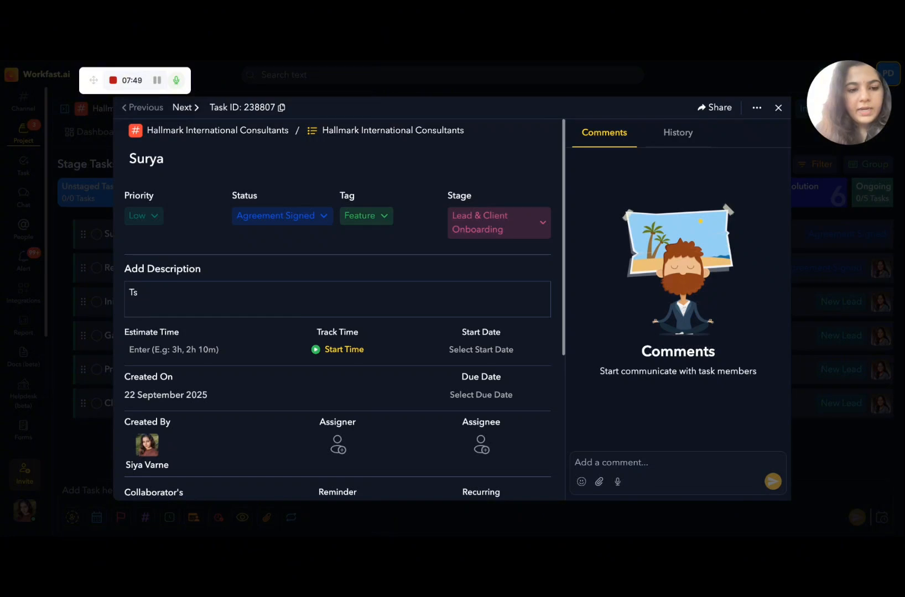
type(" ass")
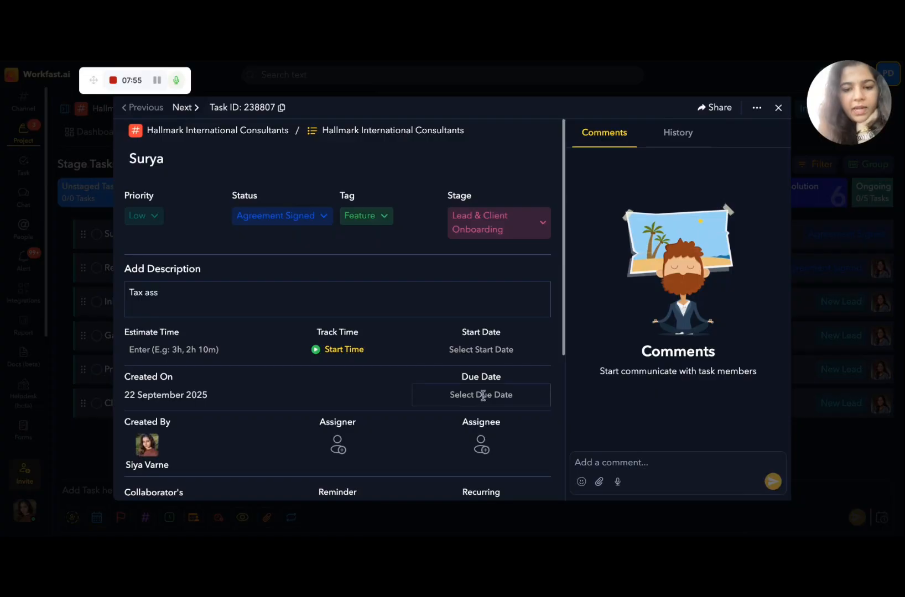
left_click(482, 395)
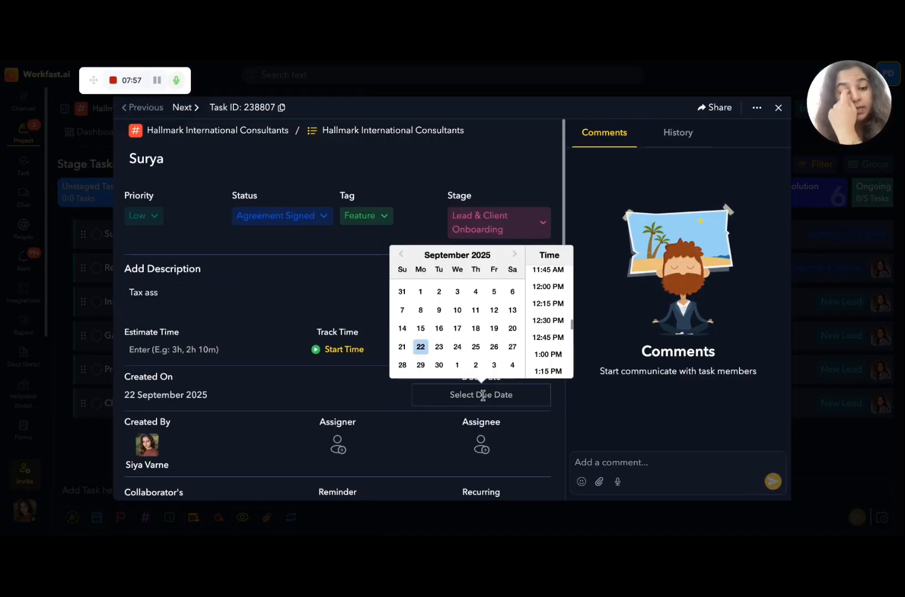
left_click(477, 349)
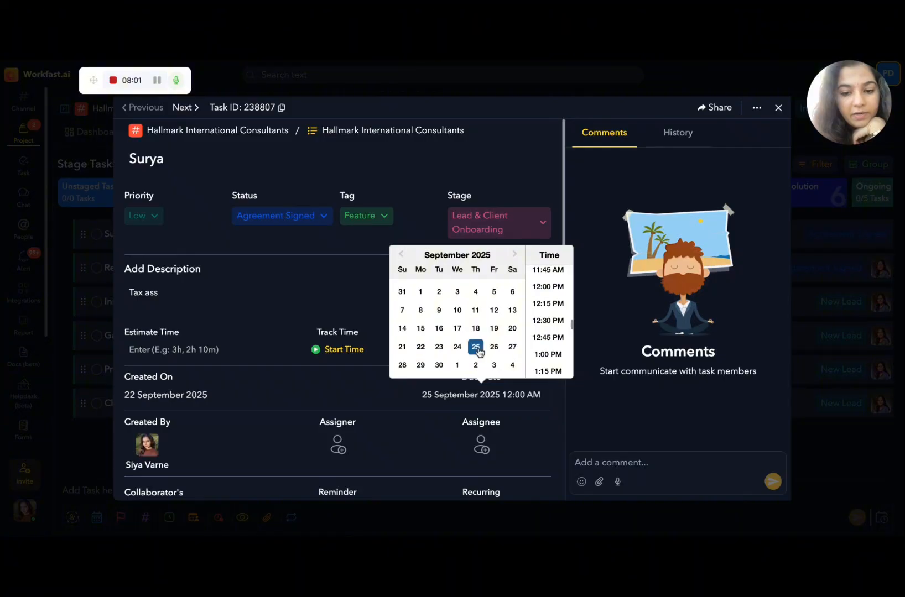
Assign the task to the second project member offered as assignee
left_click(481, 440)
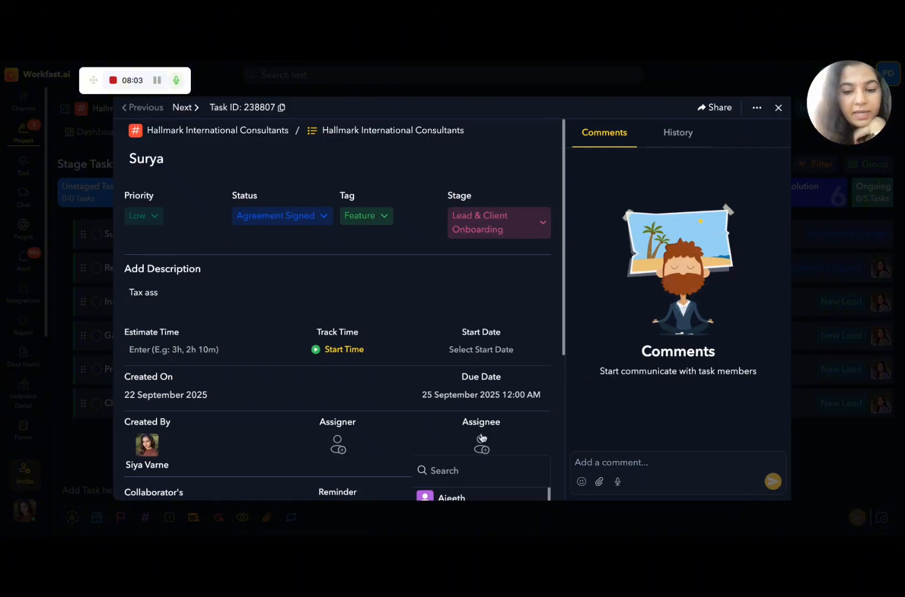
scroll(476, 460, "down", 3)
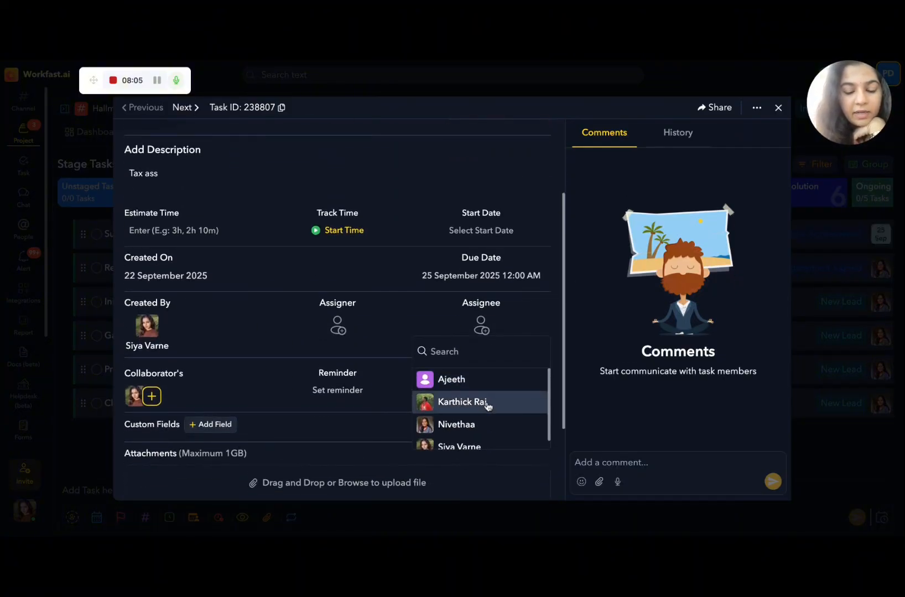
left_click(487, 405)
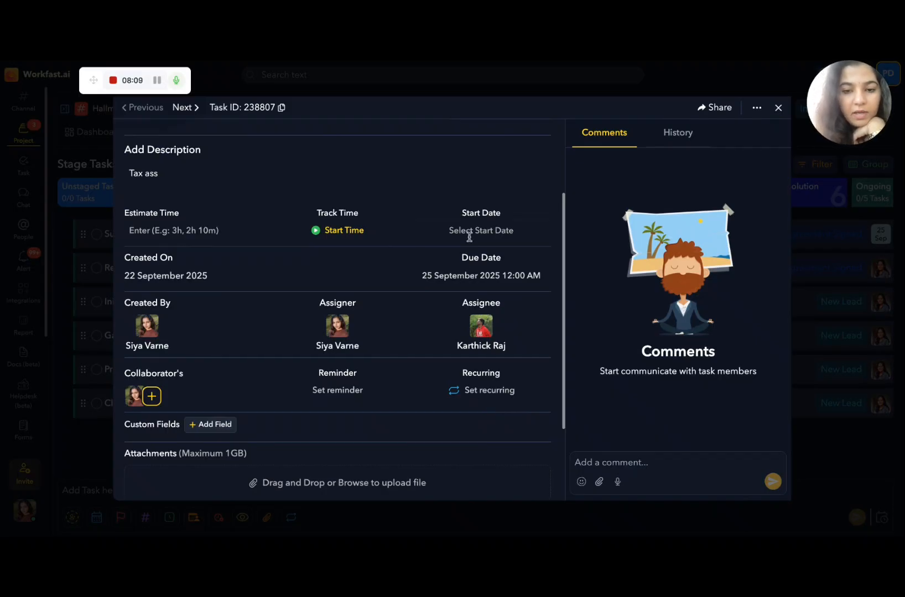
Set a one-time reminder for 23 September 2025 and make the task recur every 1 month on the 22nd
left_click(337, 390)
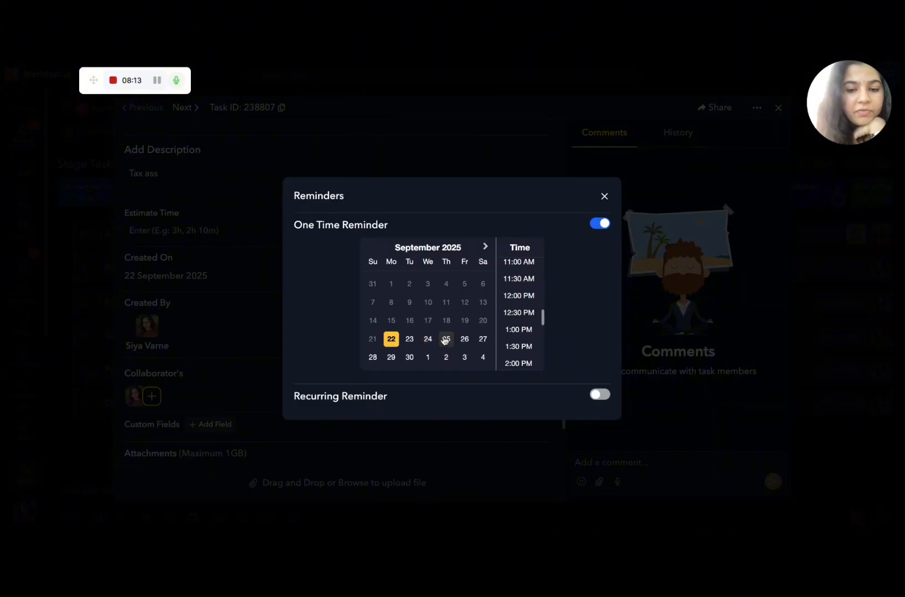
left_click(414, 344)
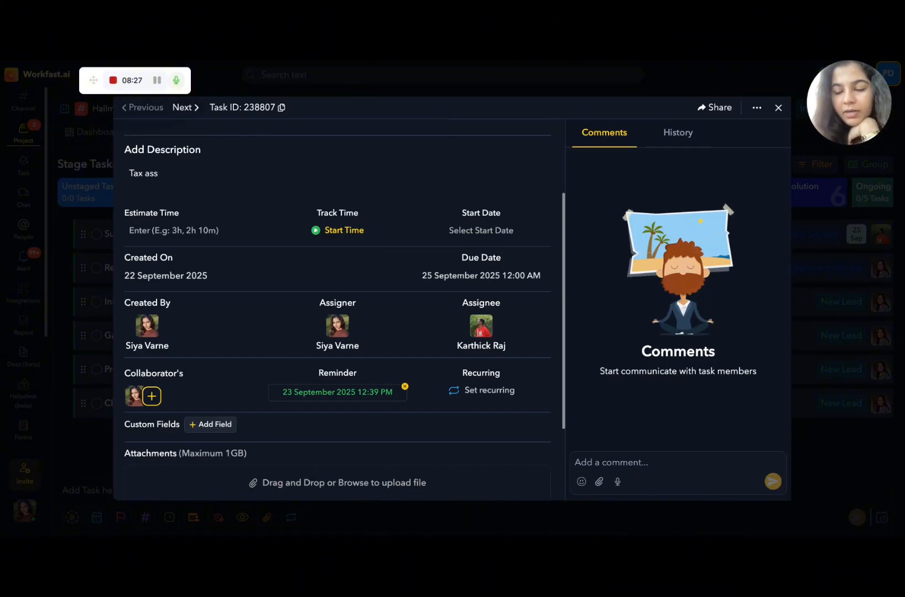
left_click(484, 390)
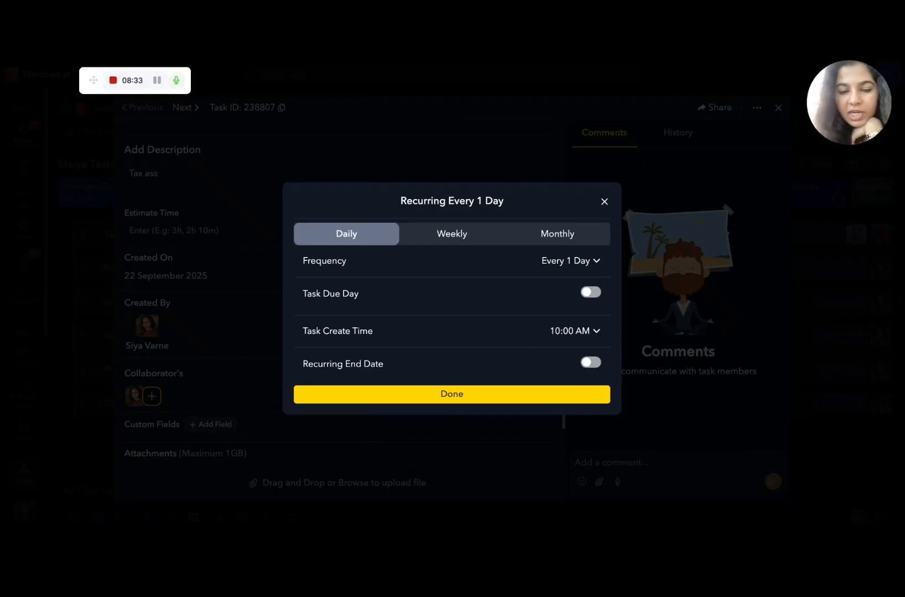
left_click(547, 234)
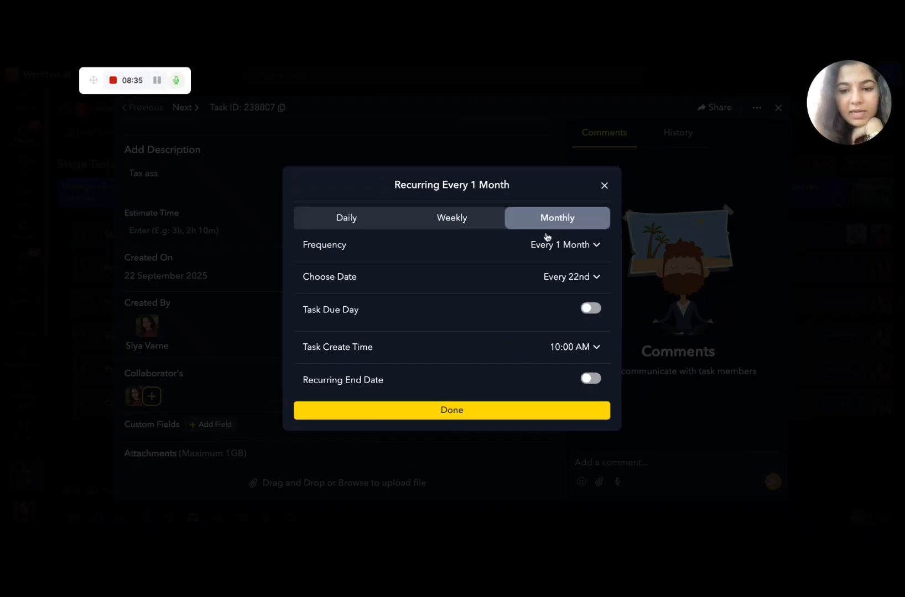
left_click(446, 412)
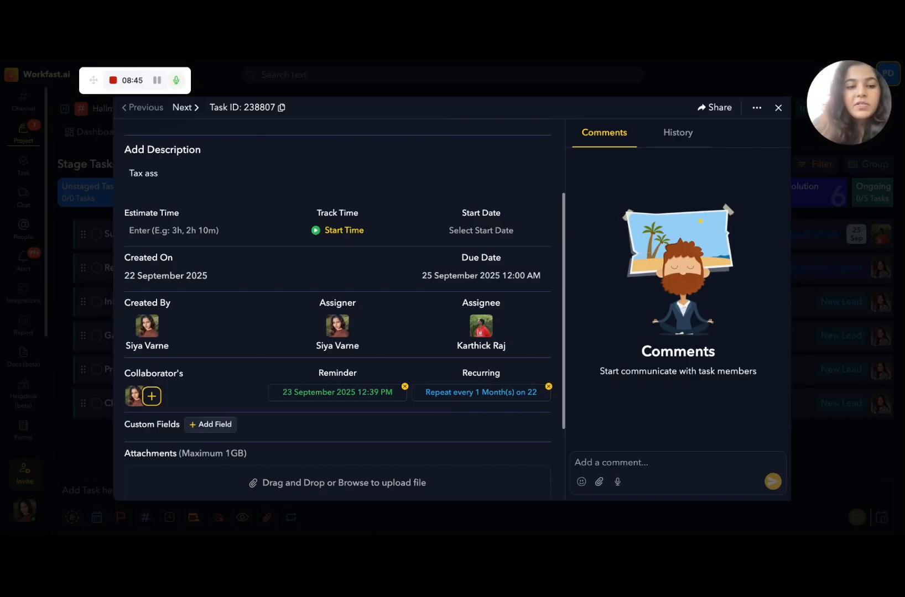
Create a text-type custom field named "Budget" on the task
left_click(225, 434)
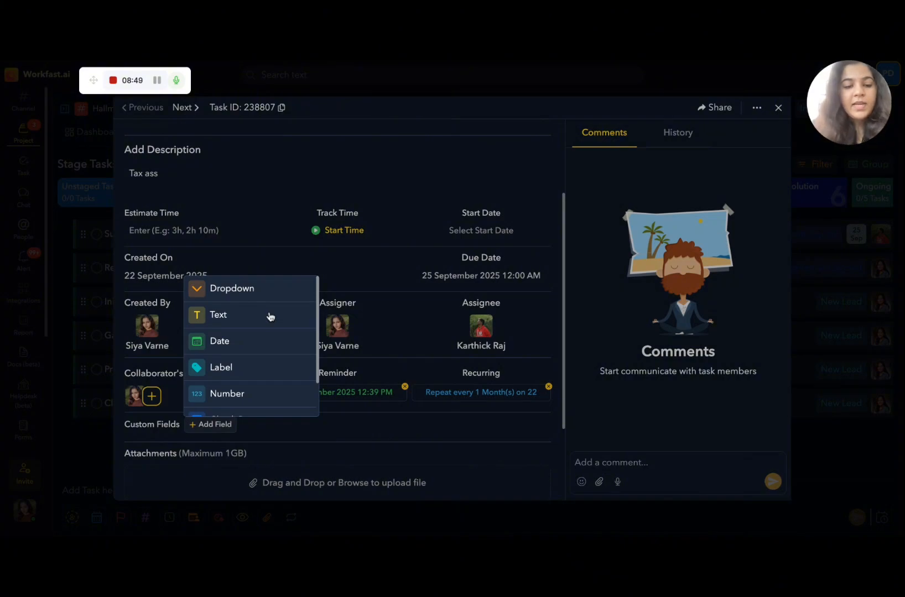
left_click(260, 314)
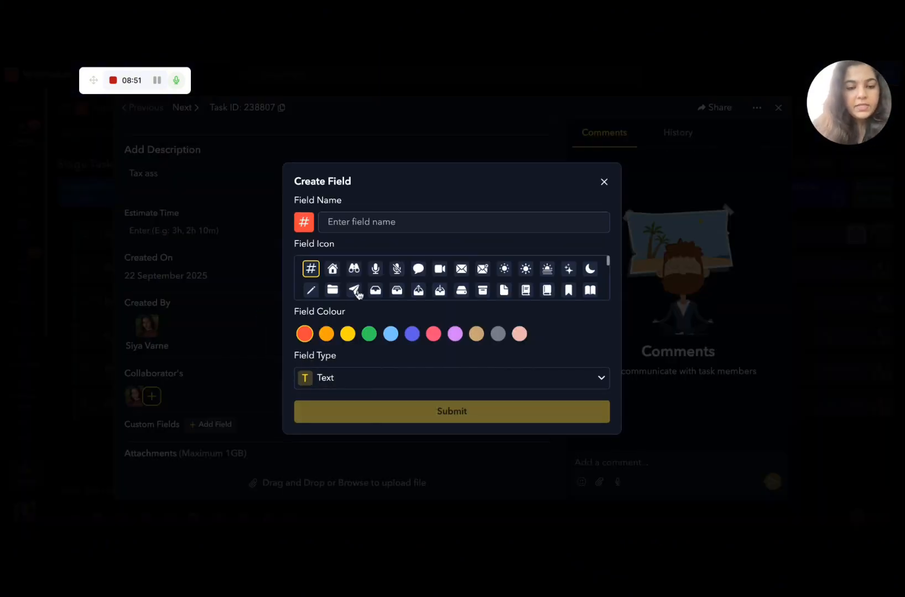
left_click(394, 222)
type("Budg")
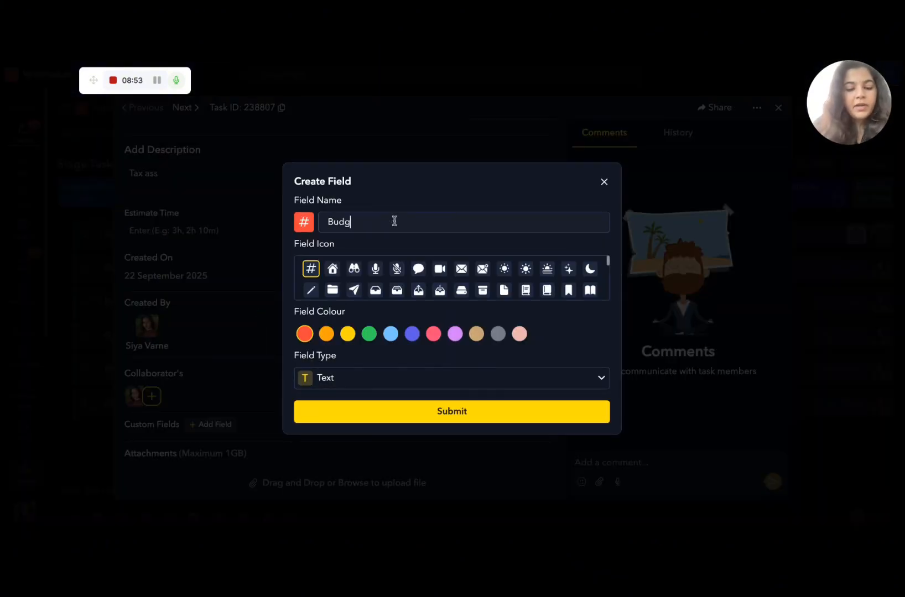
type("et")
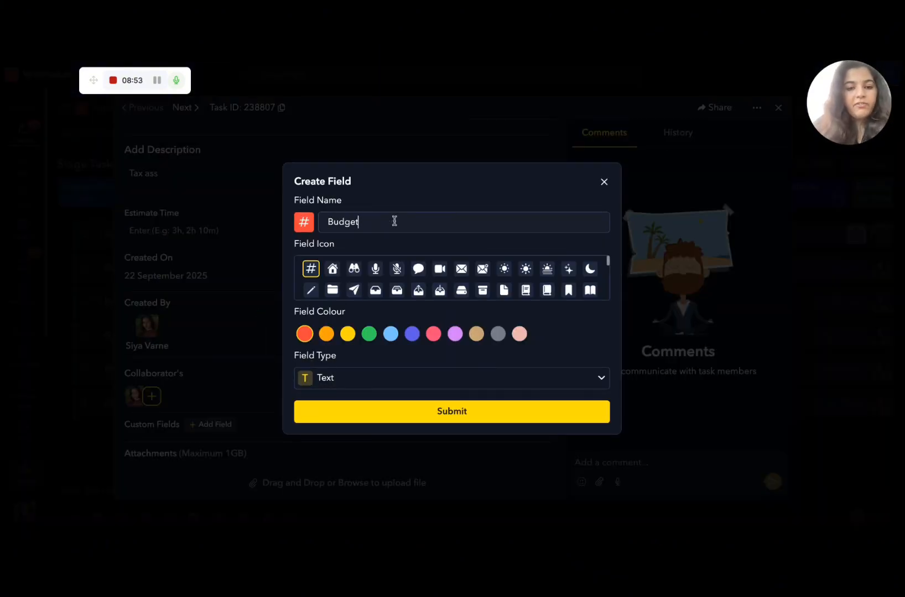
left_click(388, 414)
Fill in the Budget custom field with "10 lakhs"
left_click(351, 449)
type("10")
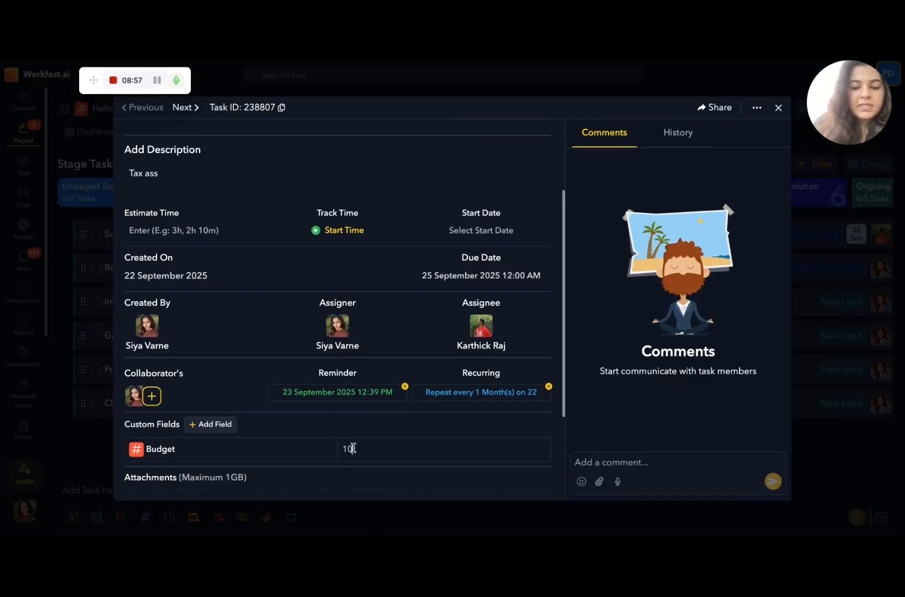
type(" lakh")
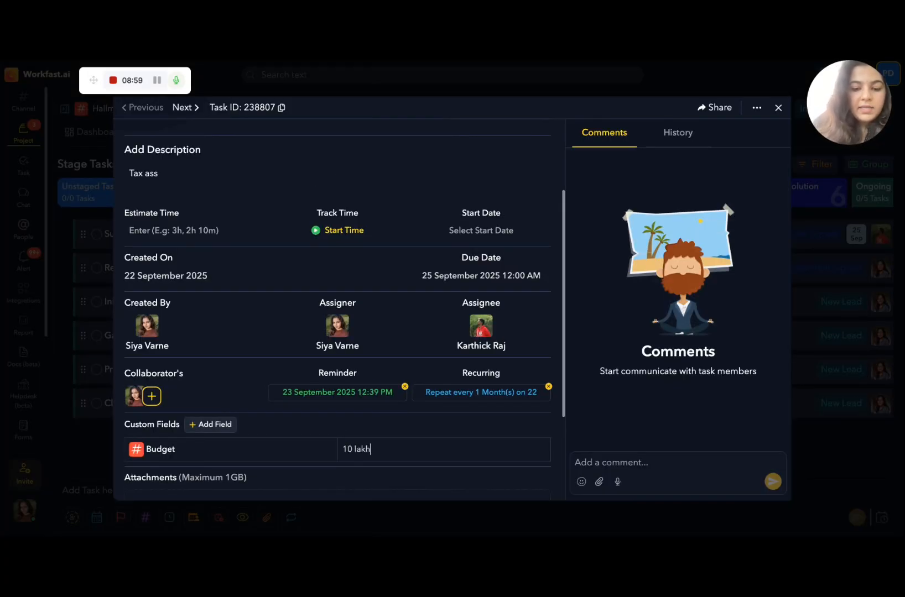
type("s")
Create a date-type custom field named "filing" on the task
scroll(301, 434, "down", 3)
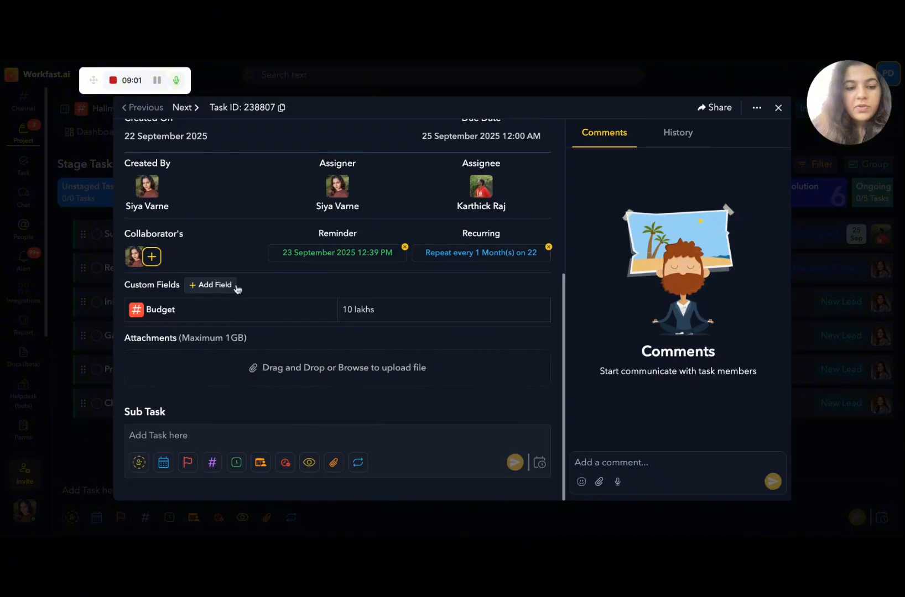
left_click(236, 288)
scroll(238, 363, "down", 1)
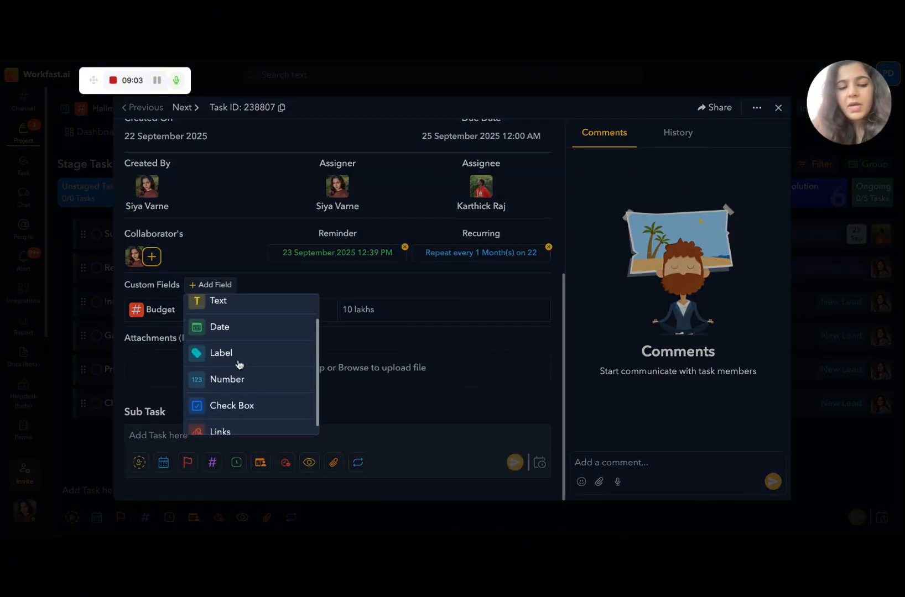
scroll(247, 368, "up", 1)
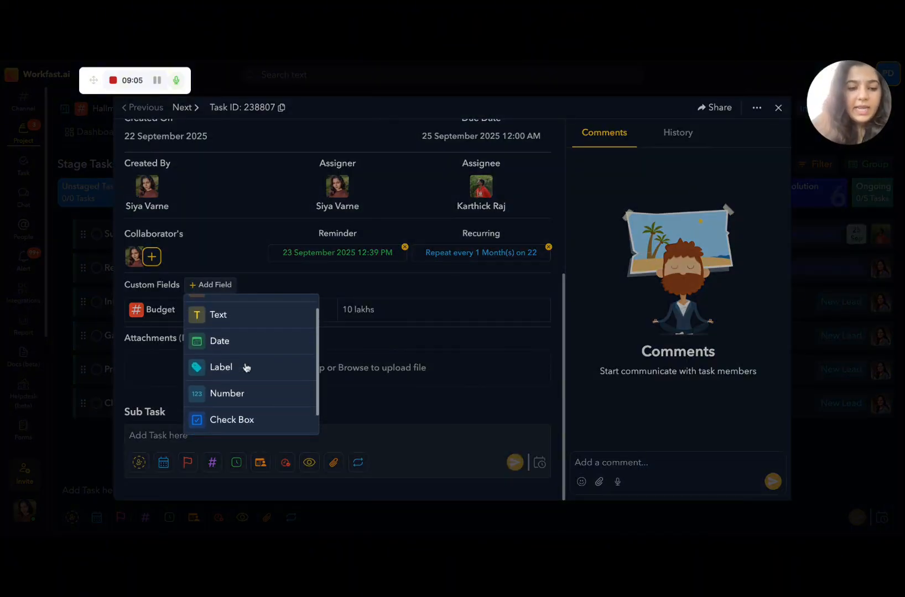
left_click(240, 347)
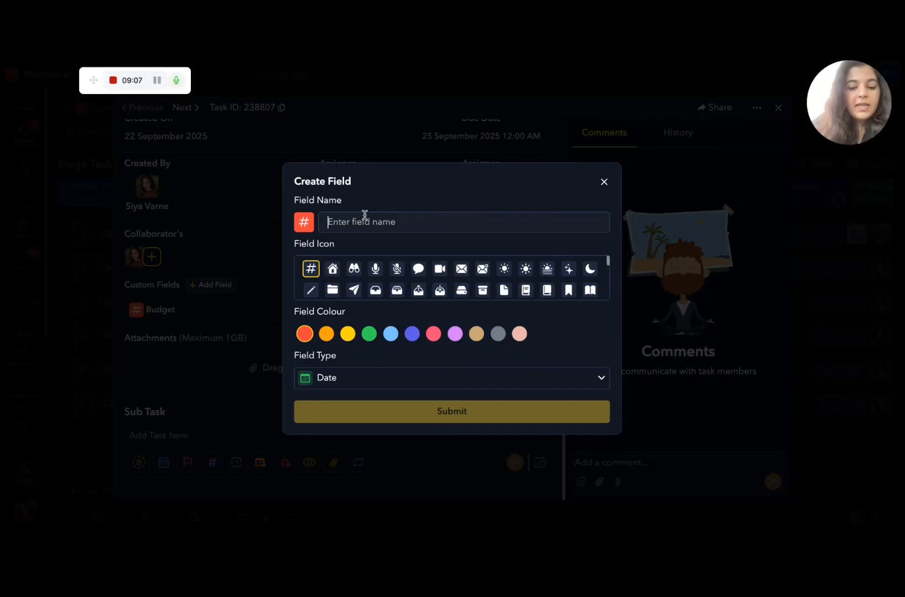
type("filing")
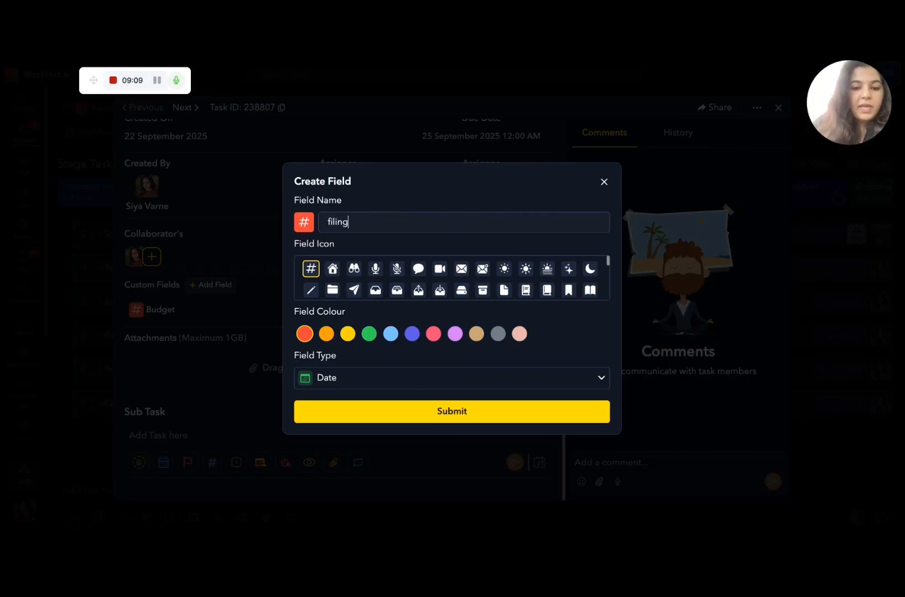
left_click(407, 412)
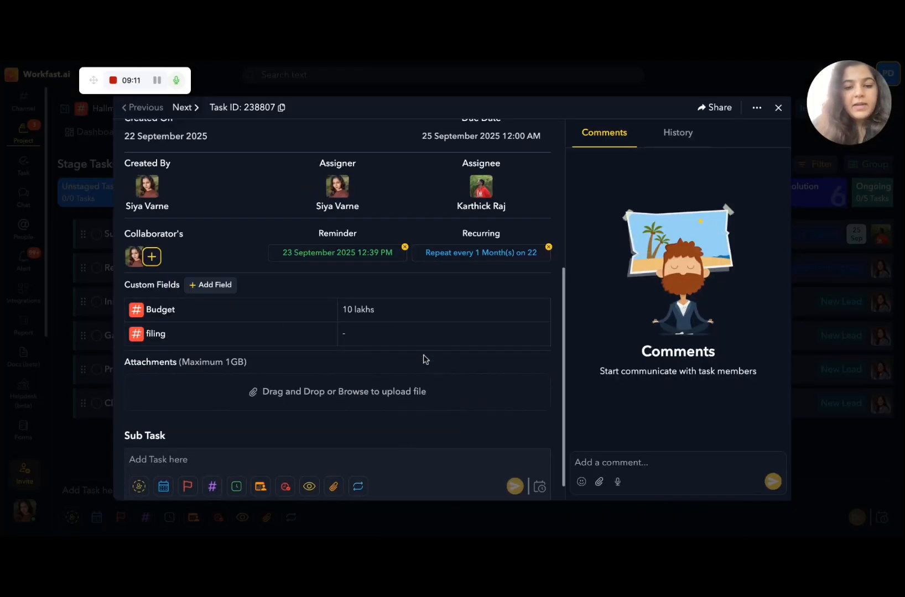
Set the filing field to 23 September 2025 and attach the file "The Urgency Trap (1).pdf" to the task
left_click(399, 335)
left_click(402, 453)
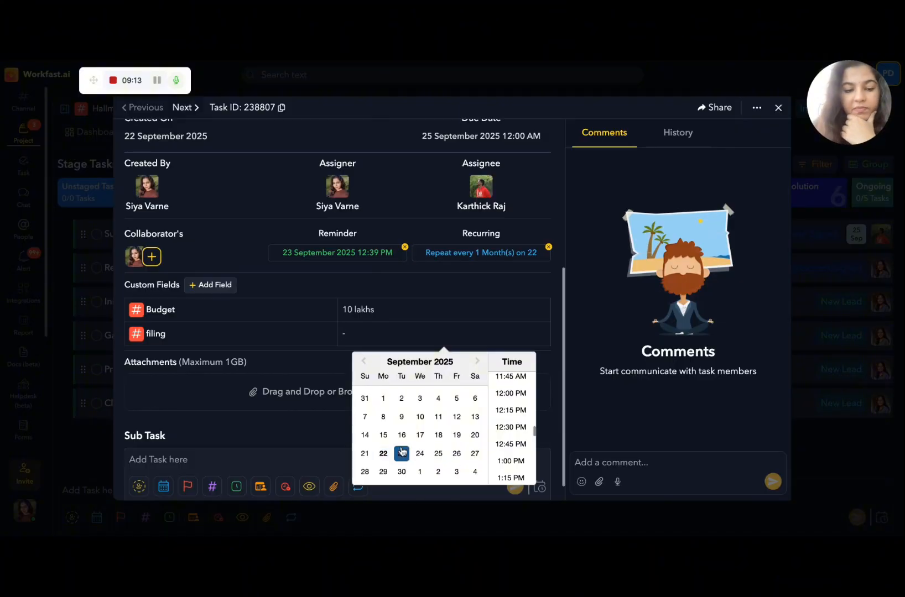
left_click(305, 296)
scroll(304, 296, "down", 1)
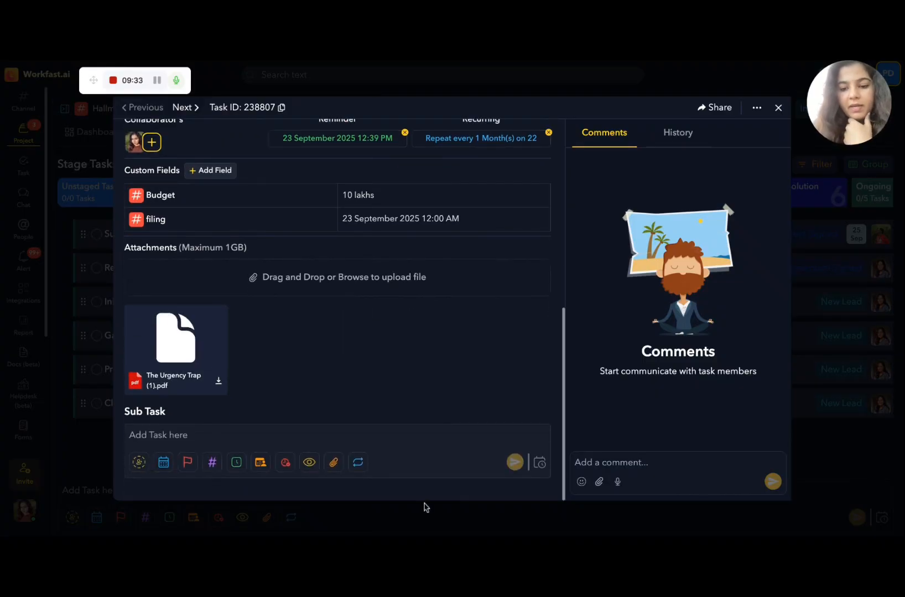
Post three separate comments on the task: "HI", "Done" and "Issue"
left_click(611, 469)
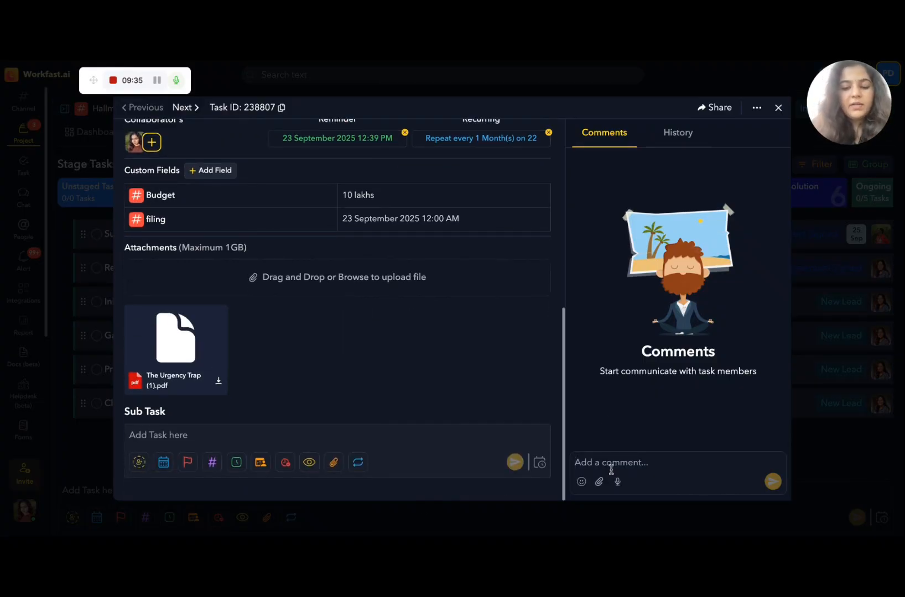
type("HI")
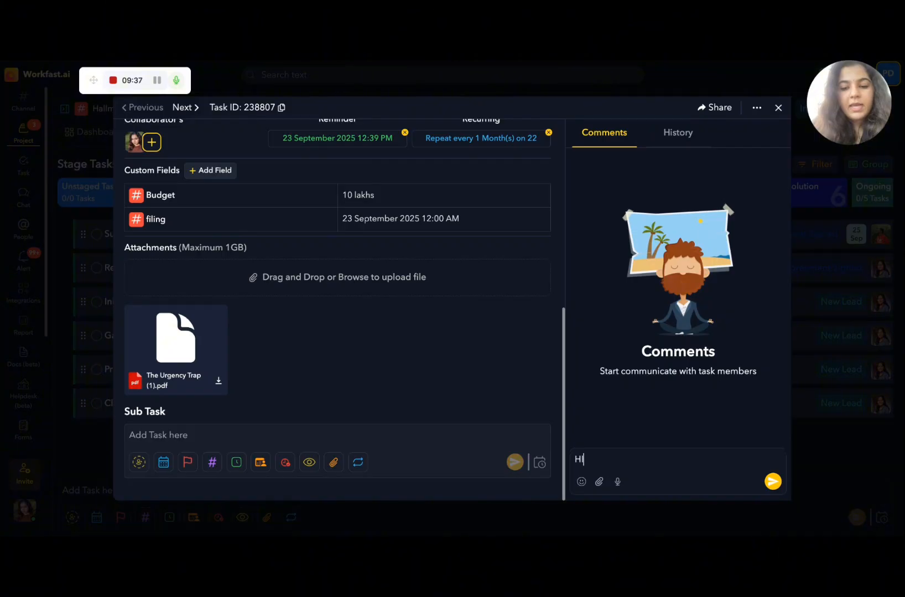
key("Return")
type("Done")
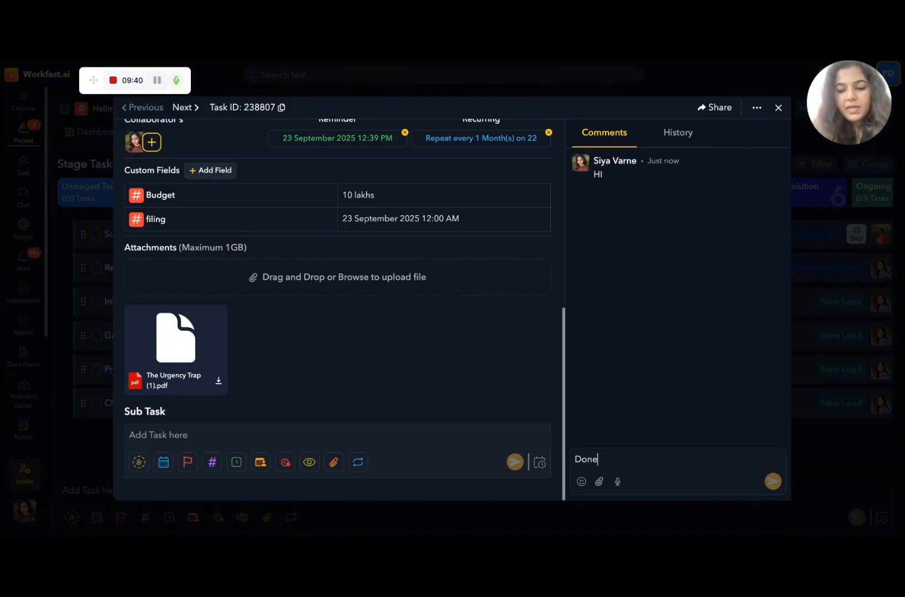
key("Return")
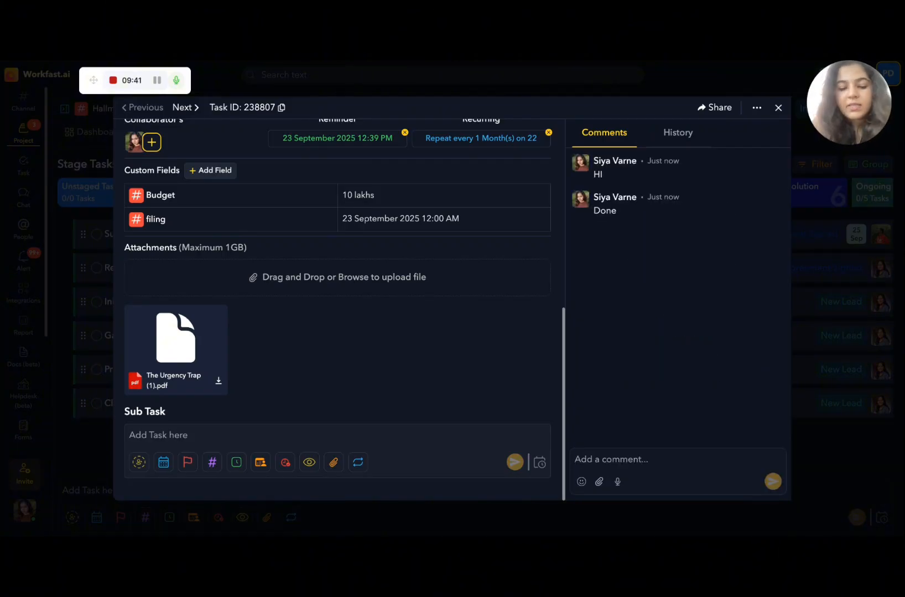
type("Isse")
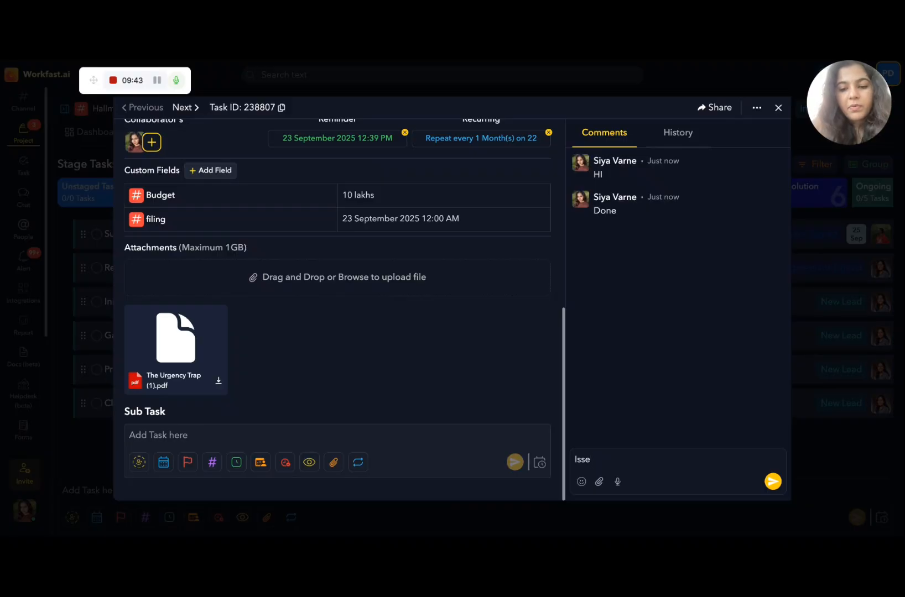
key("BackSpace")
type("ue")
key("Return")
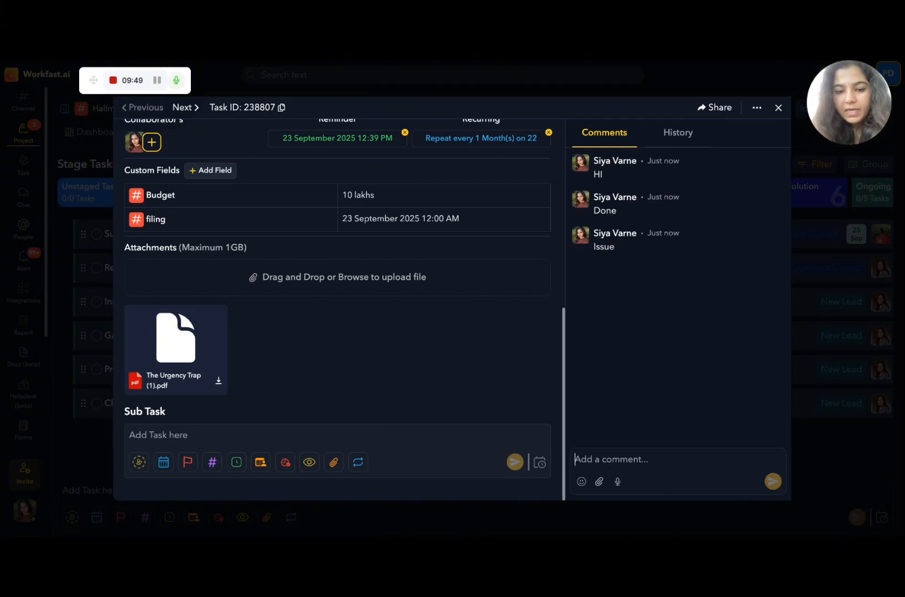
Add a subtask "req" to the task, assigned to a team member with a due date of 23 September 2025
left_click(233, 436)
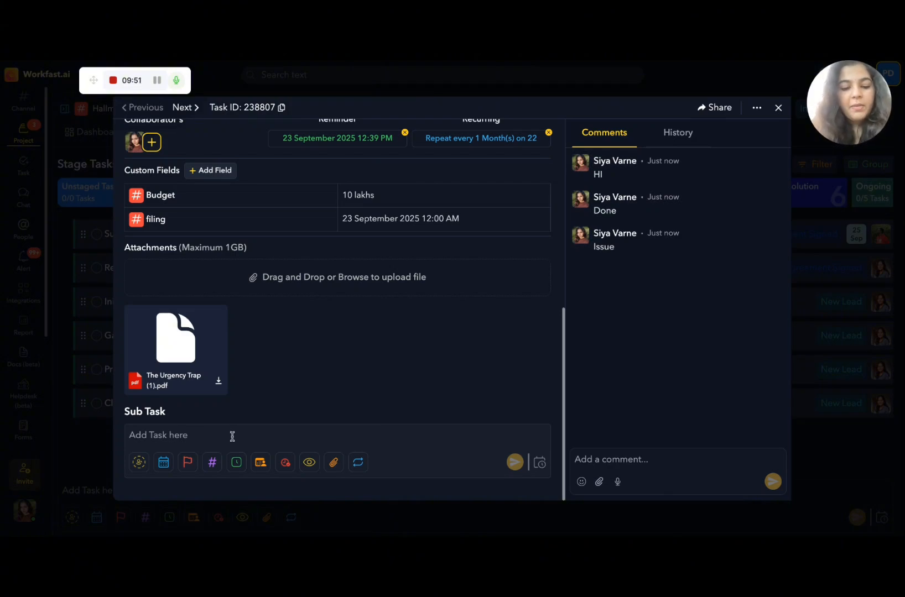
type("req")
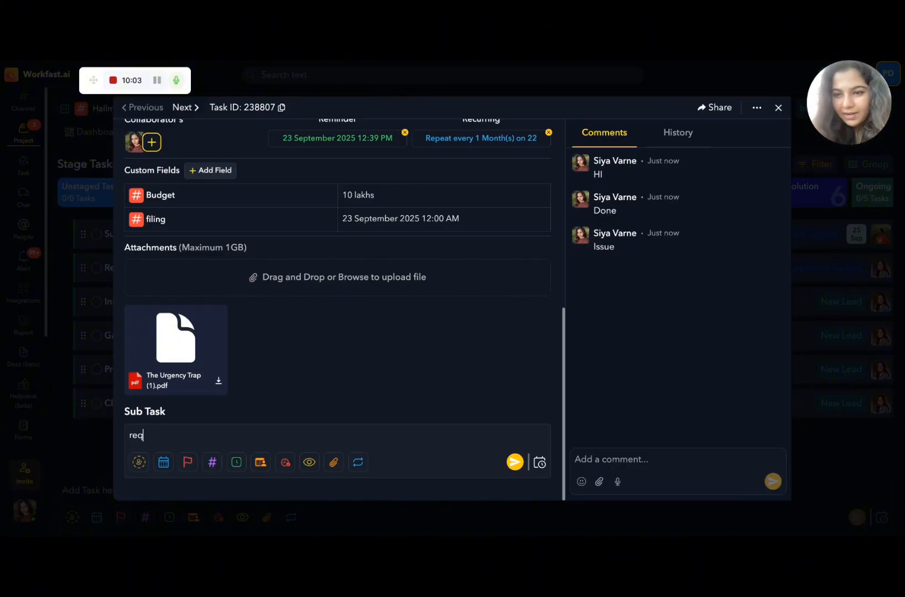
left_click(137, 463)
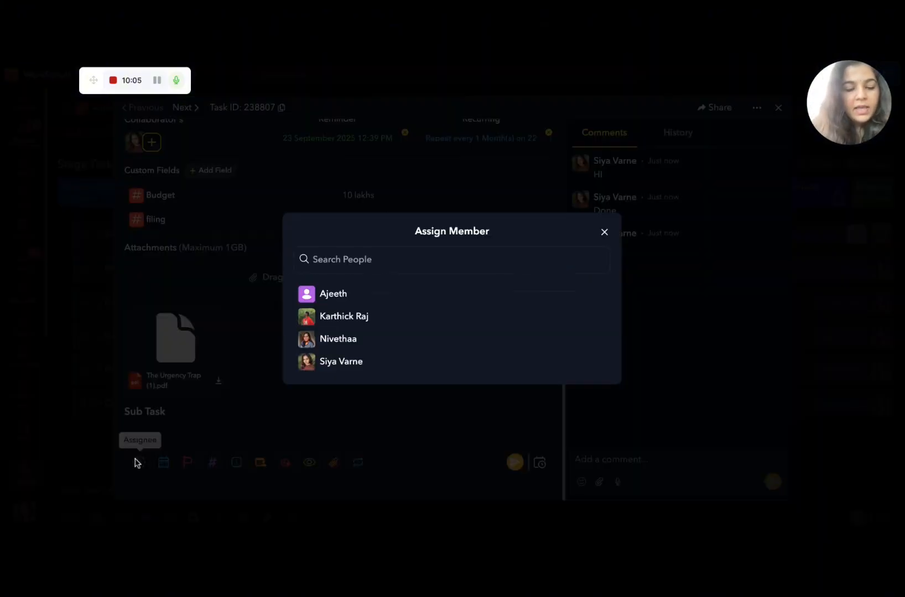
left_click(405, 350)
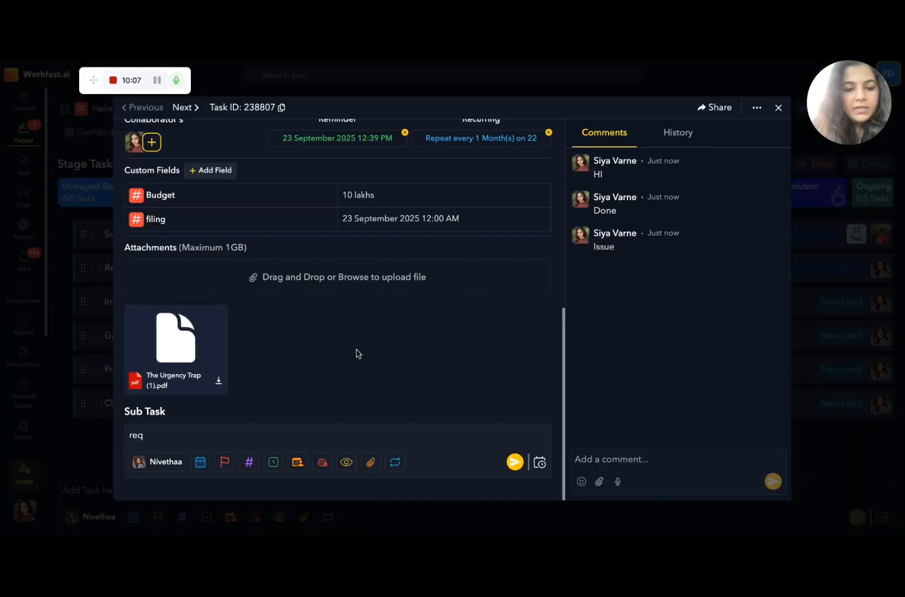
left_click(200, 462)
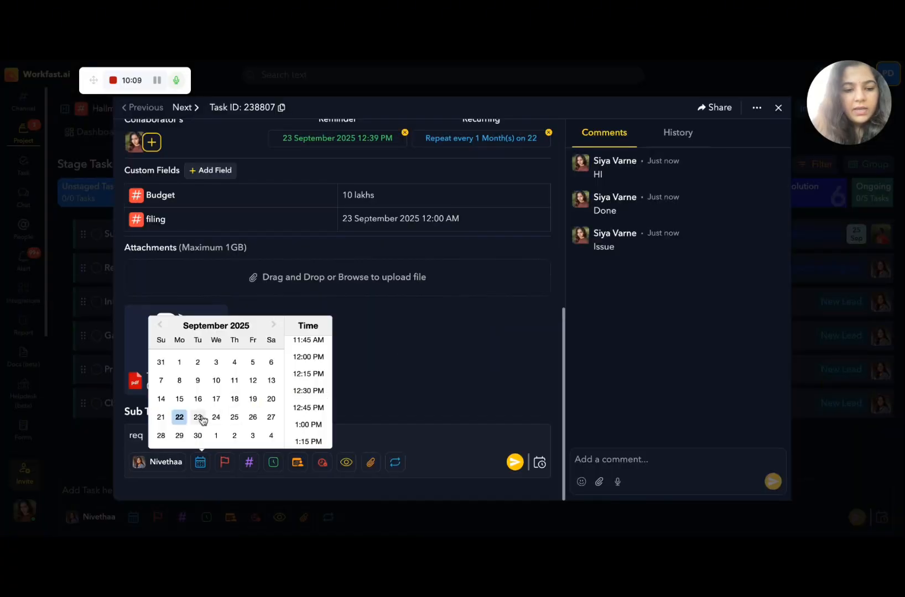
left_click(198, 418)
left_click(515, 463)
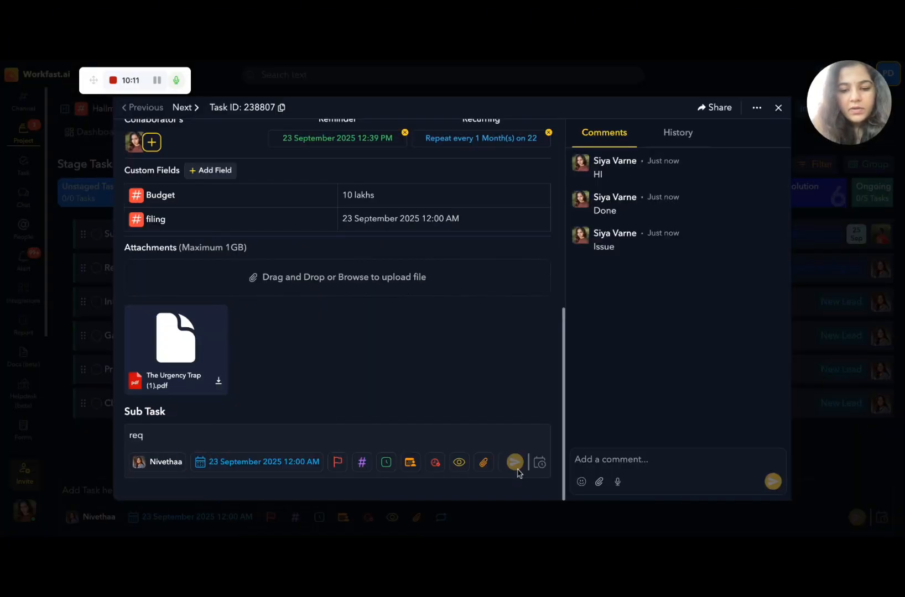
left_click(600, 482)
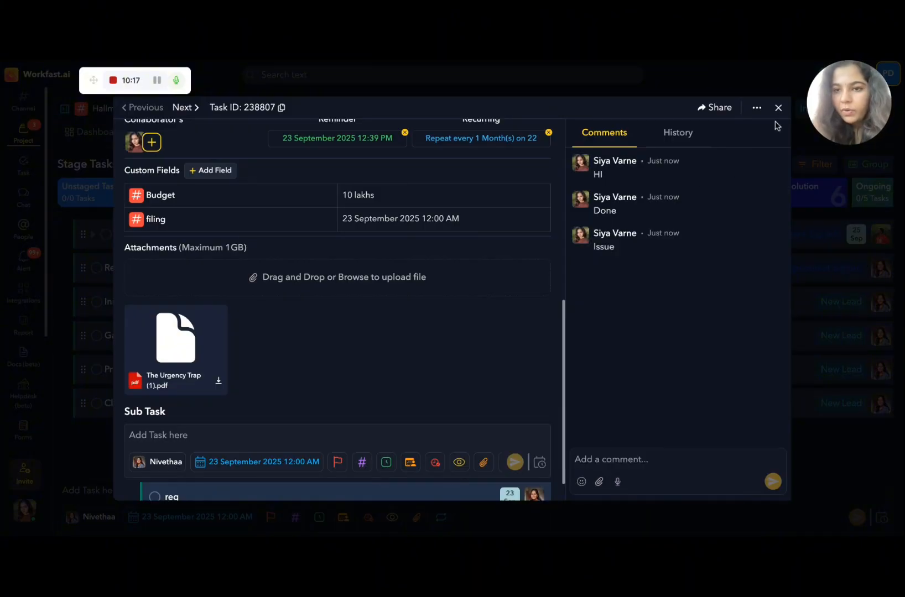
Close the task details and view the tasks in the Tax Needs Assessment and Tax Planning & Advisory stages
scroll(409, 317, "up", 6)
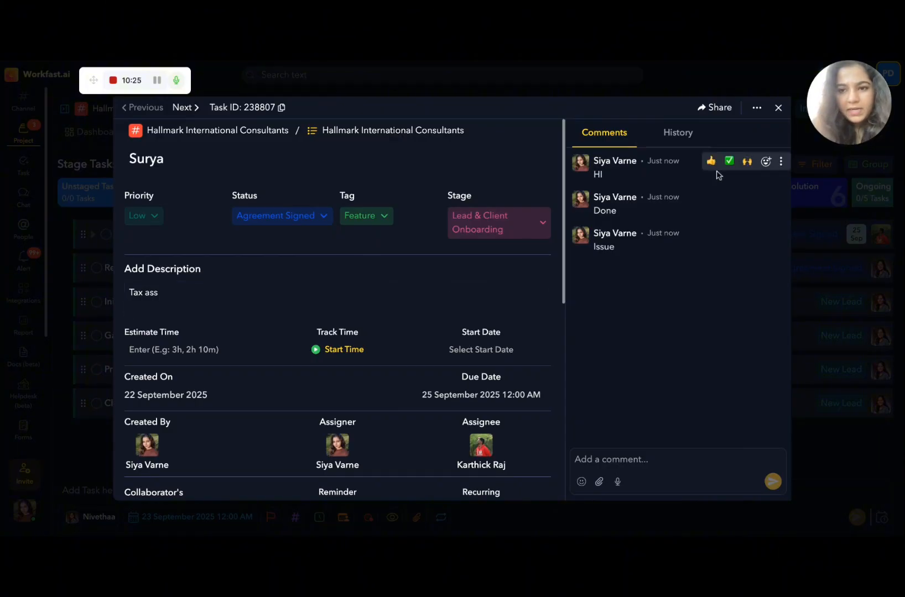
left_click(778, 108)
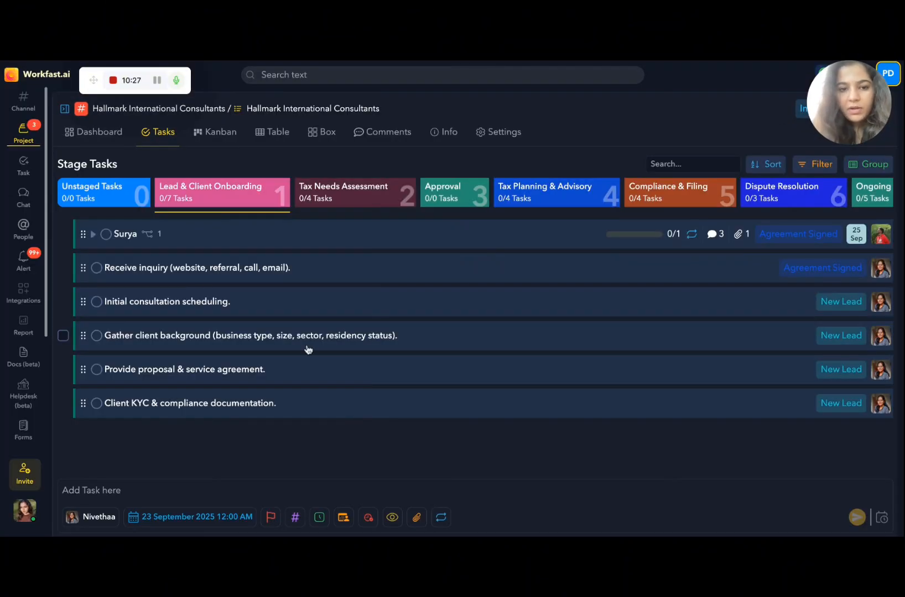
left_click(335, 194)
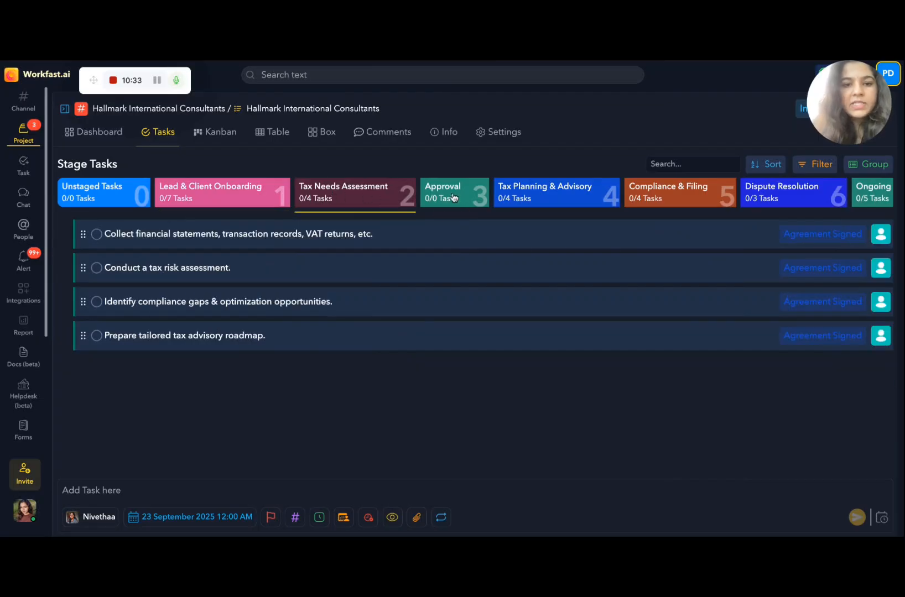
left_click(531, 210)
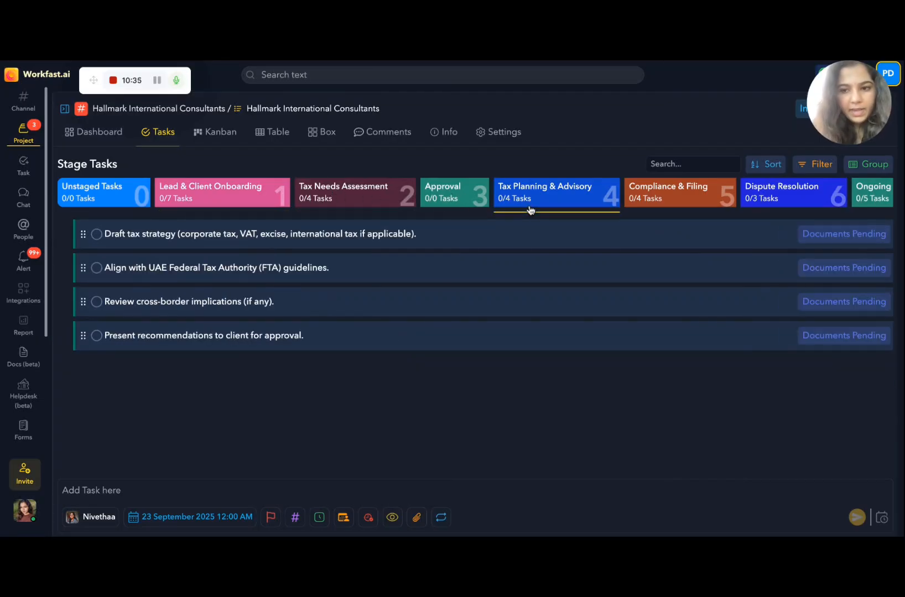
Review the project dashboard's task totals, priority breakdown, weekly completion analytics and funnel by stage
left_click(83, 139)
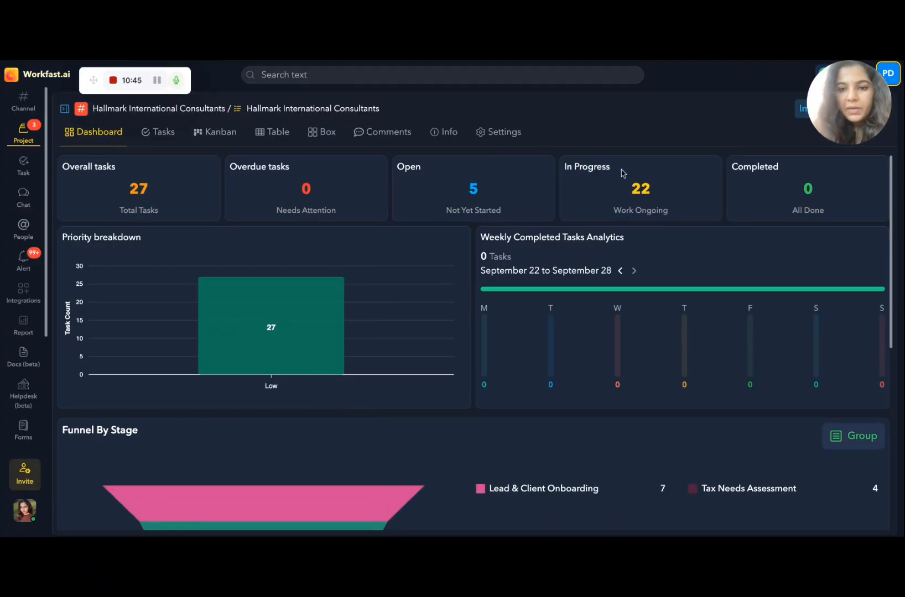
scroll(429, 390, "down", 2)
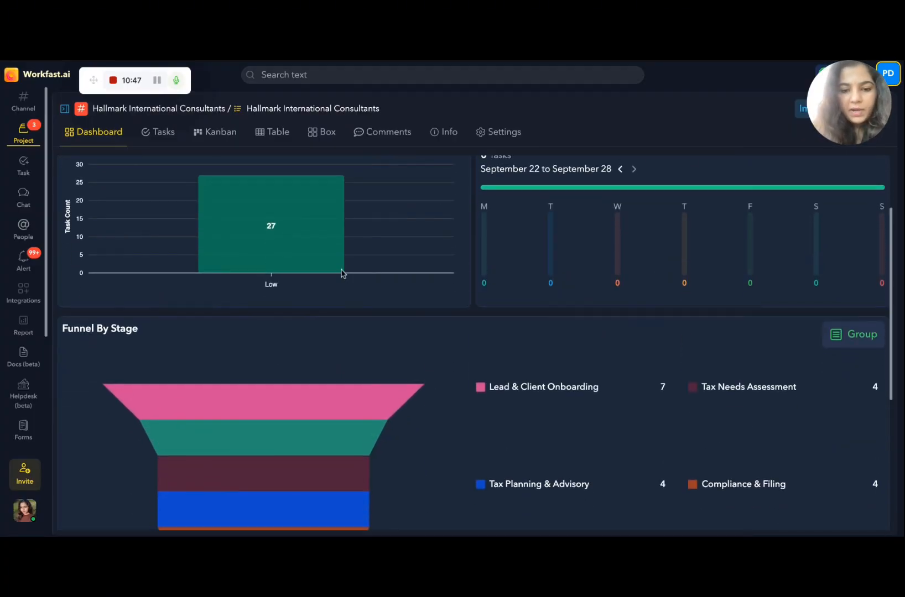
scroll(342, 271, "down", 3)
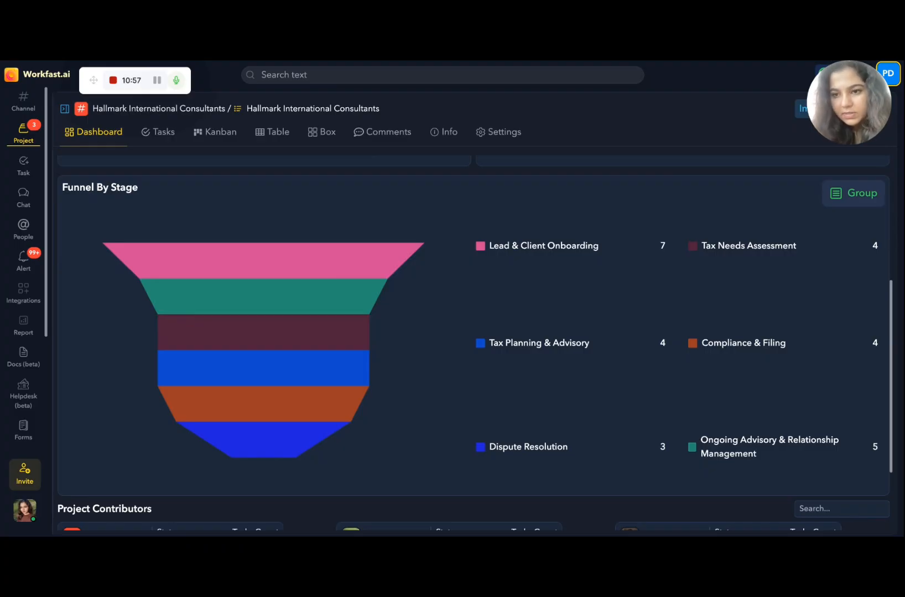
Compare the dashboard funnel in Status View and Stage View, and check the task status breakdown per project contributor
left_click(857, 189)
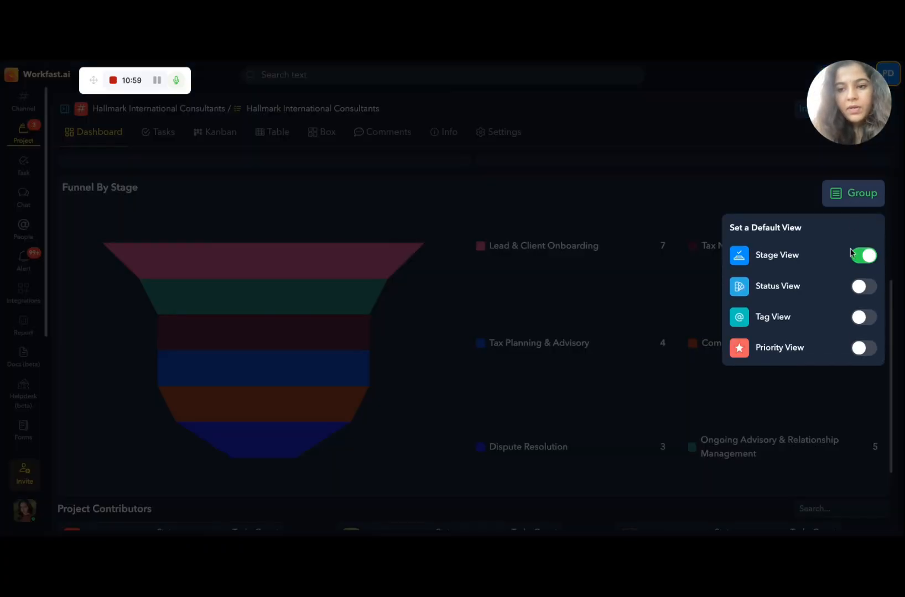
left_click(871, 289)
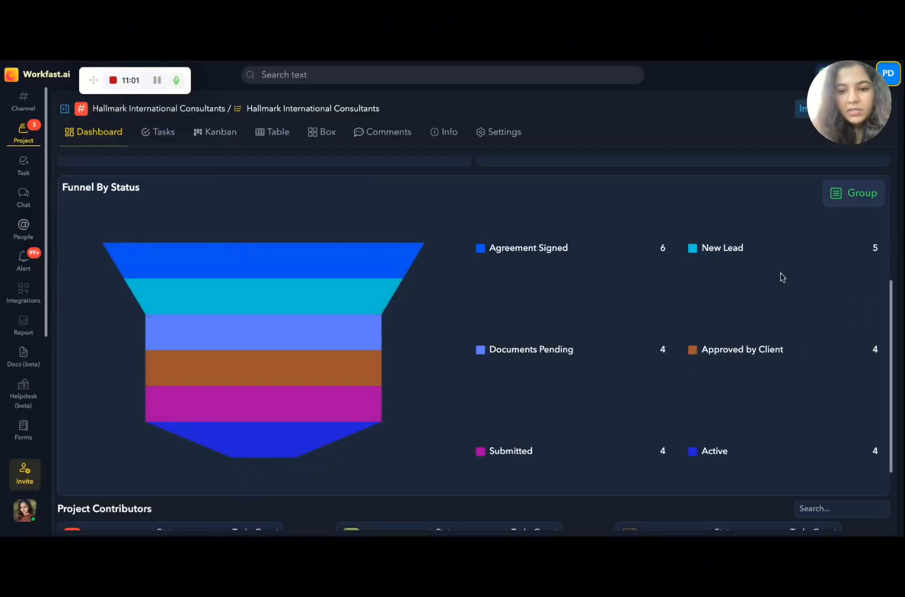
left_click(864, 197)
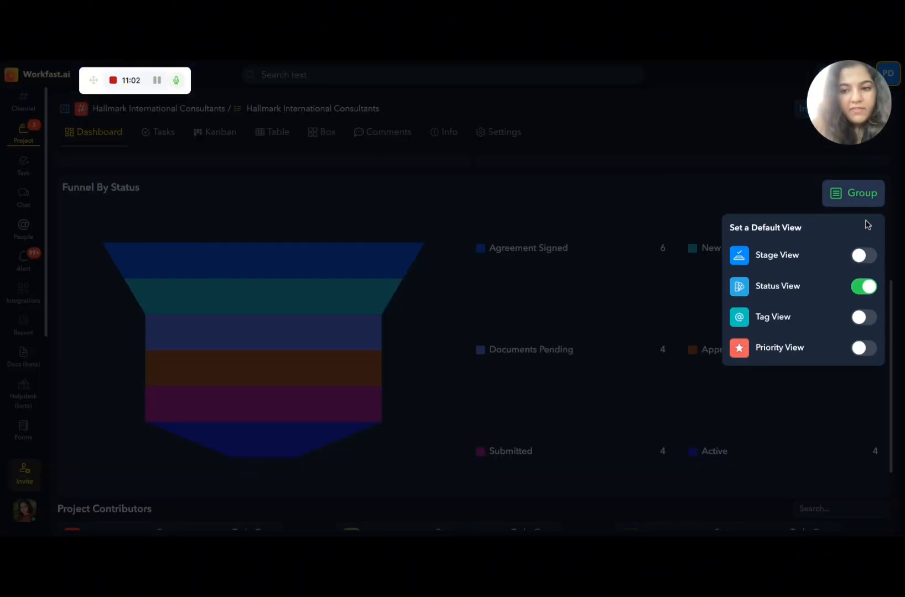
left_click(867, 255)
scroll(577, 273, "down", 2)
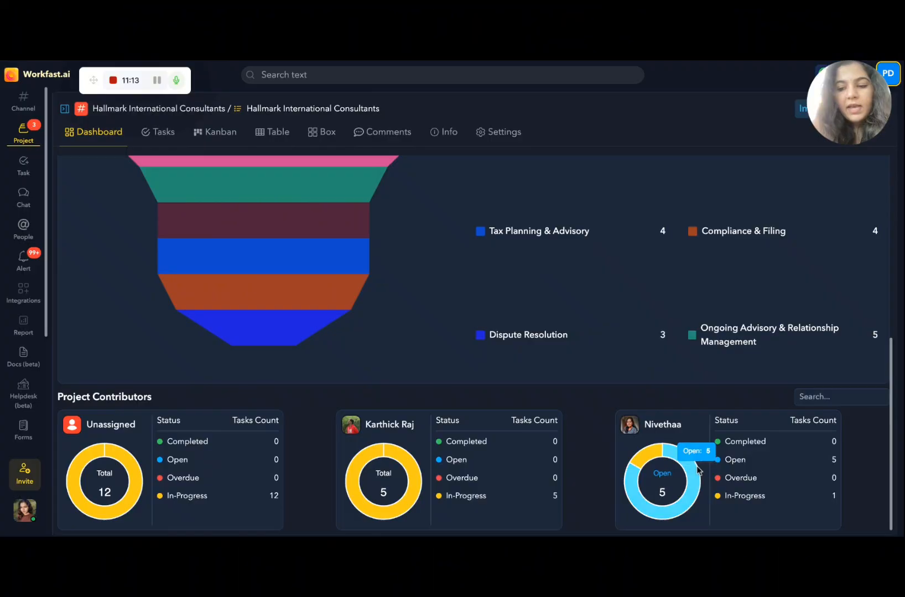
mouse_move(654, 457)
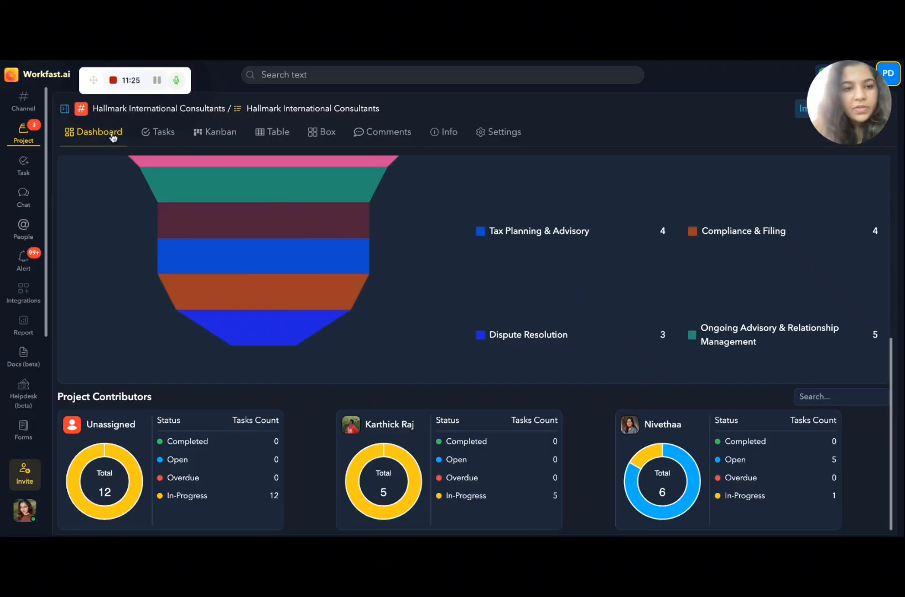
Return to the project's task list, view the Lead & Client Onboarding stage, and switch the grouping to People View and finally Priority View
left_click(156, 132)
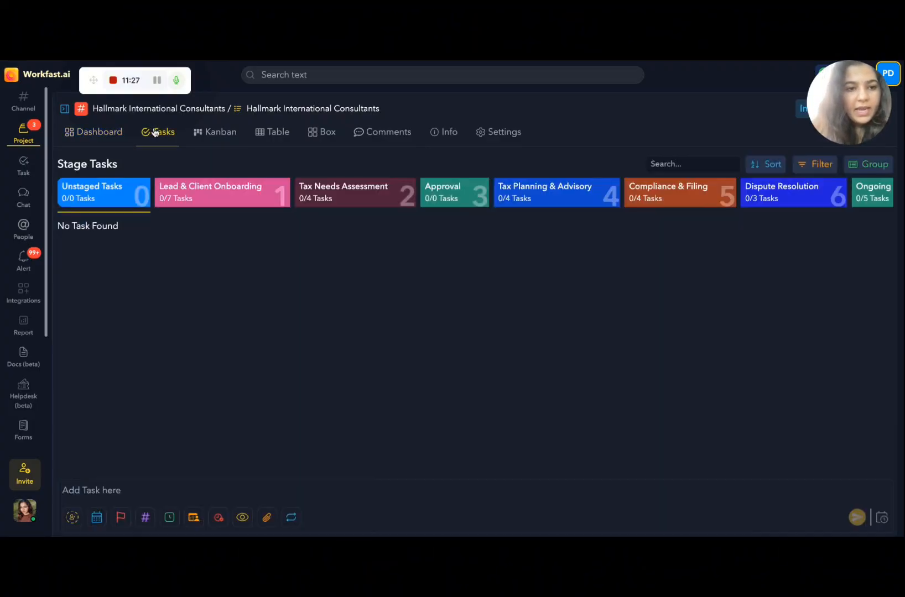
left_click(235, 198)
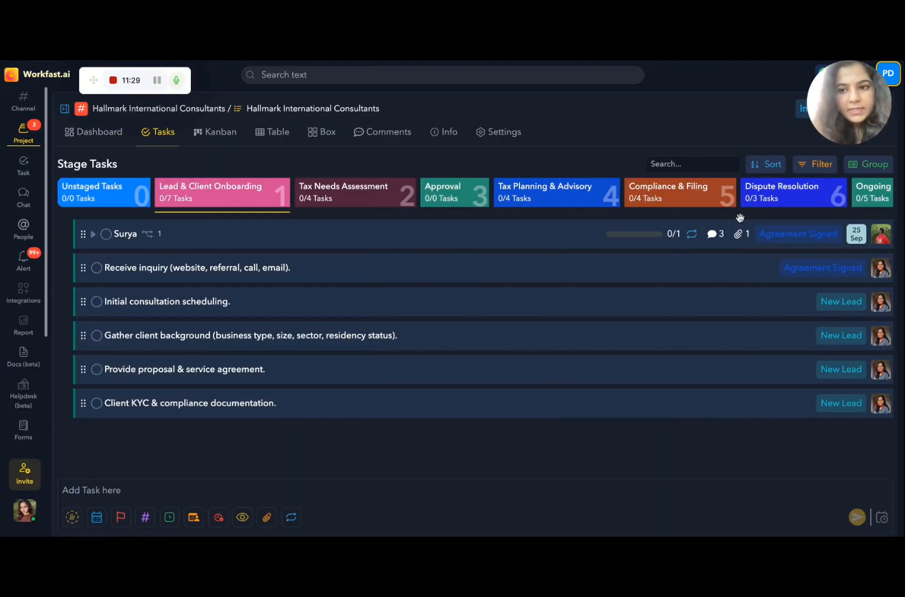
left_click(852, 166)
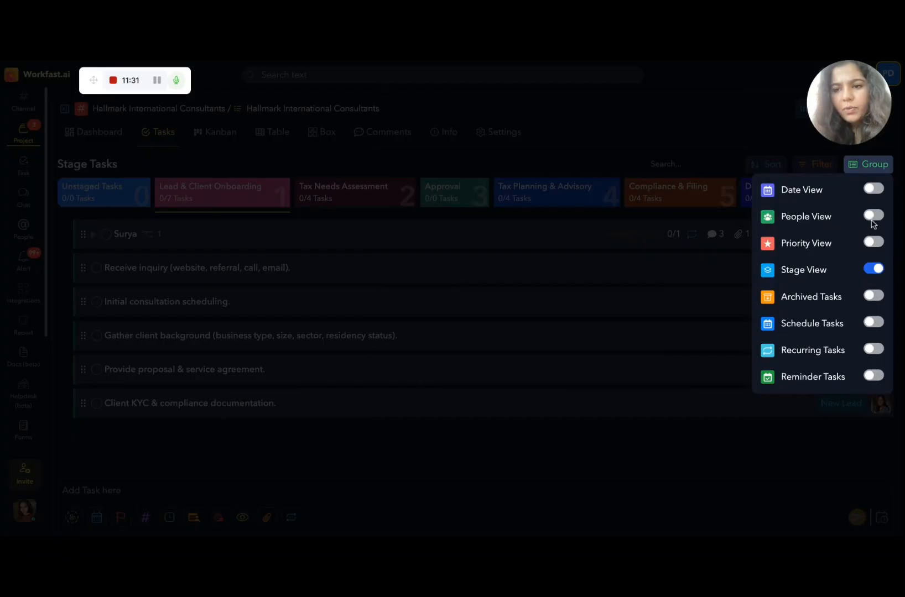
left_click(881, 216)
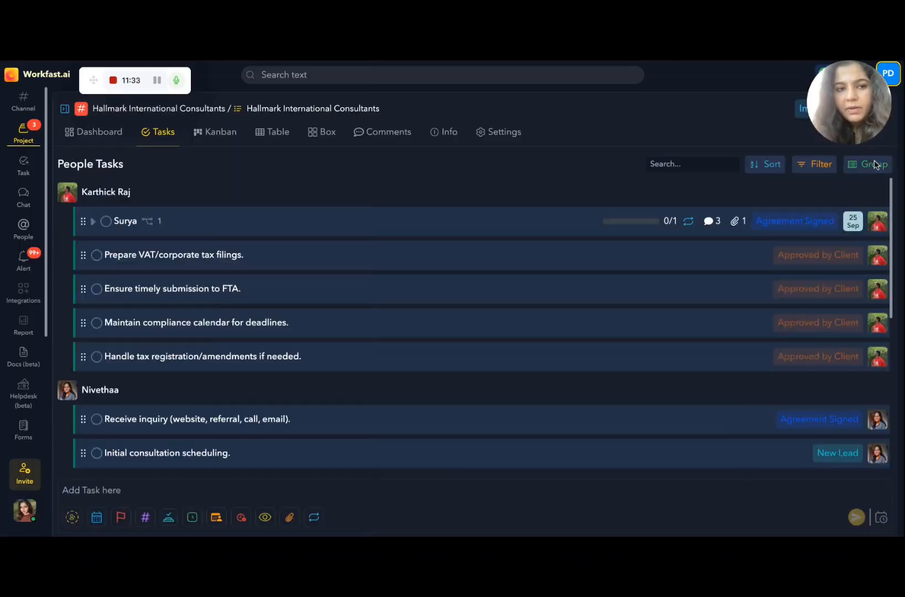
left_click(873, 169)
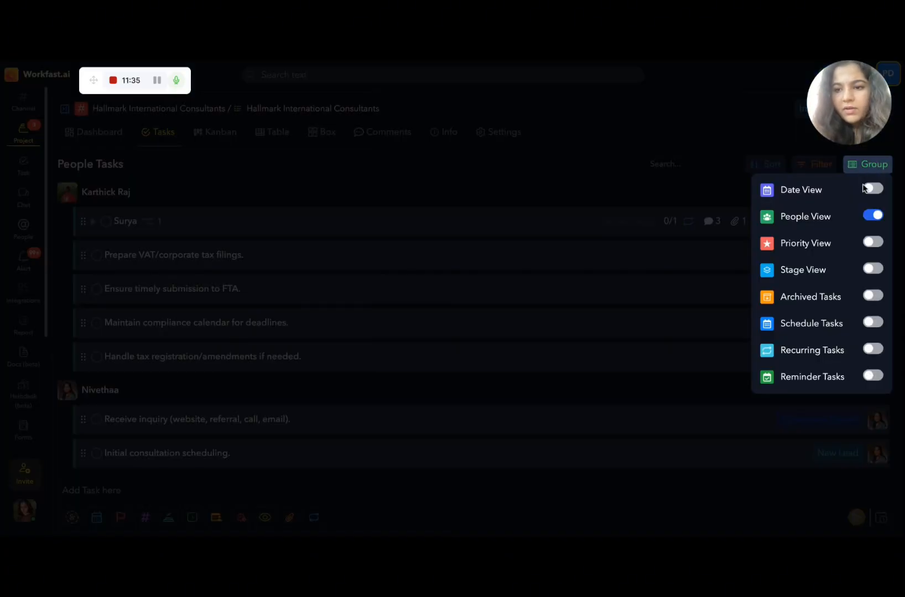
left_click(874, 245)
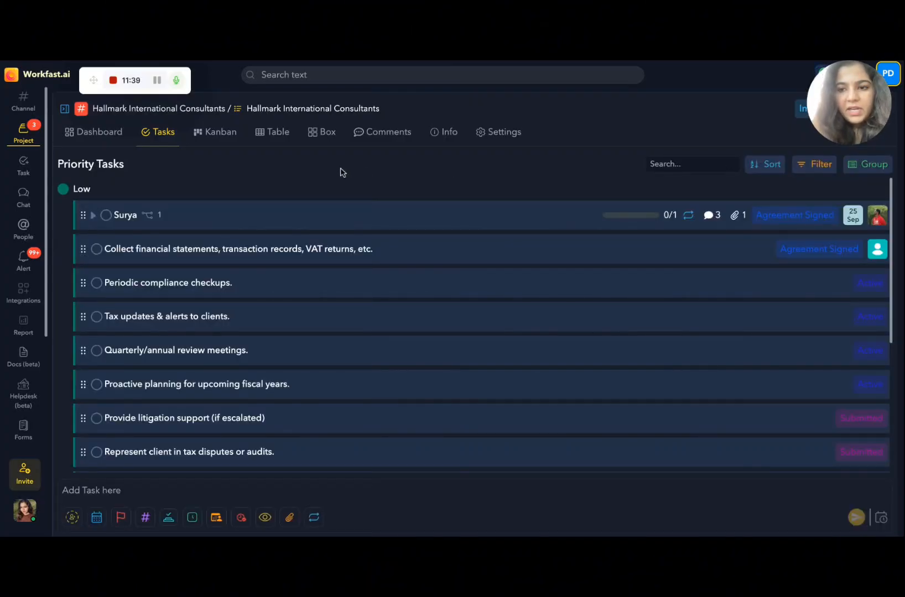
Look through the available filter options for the task list and close them without applying any
left_click(810, 167)
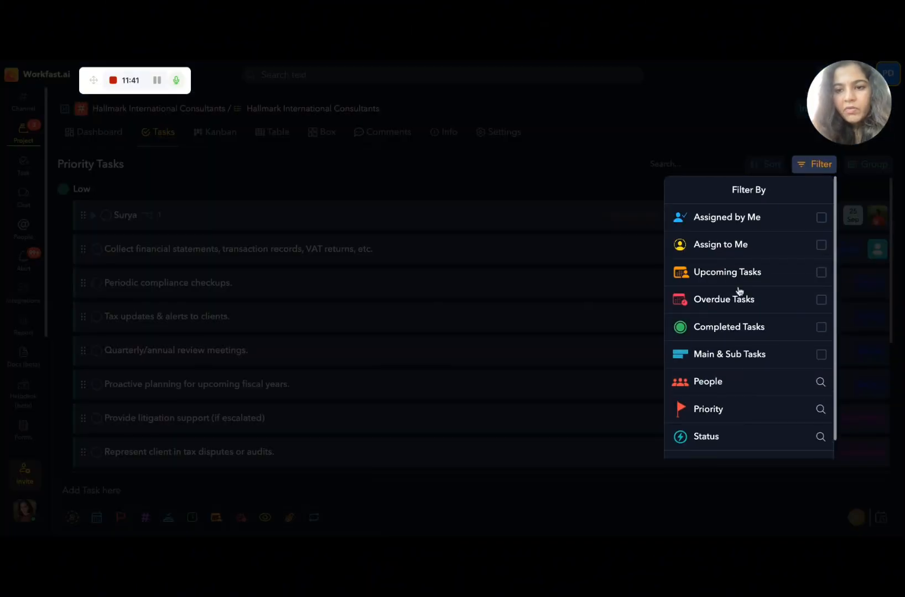
scroll(733, 345, "up", 1)
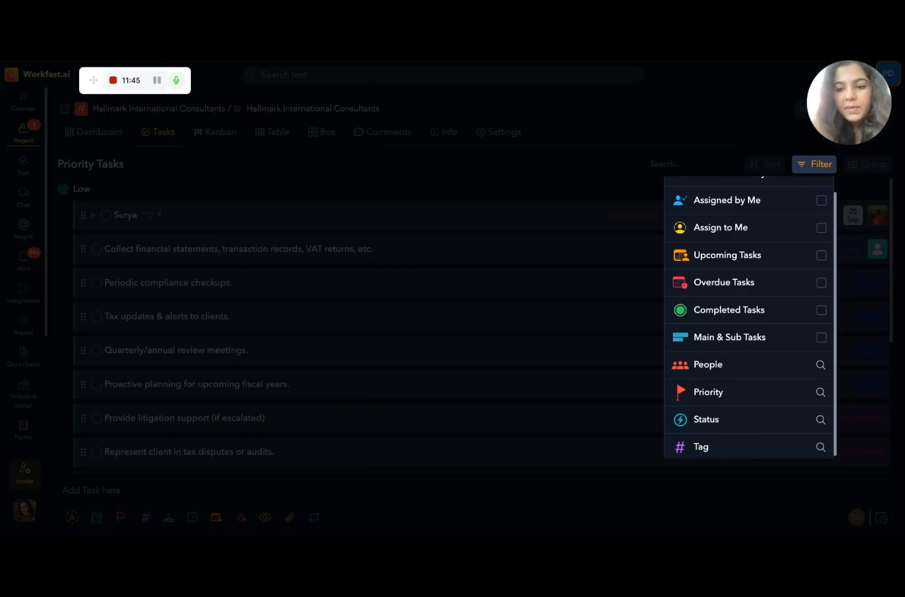
left_click(541, 348)
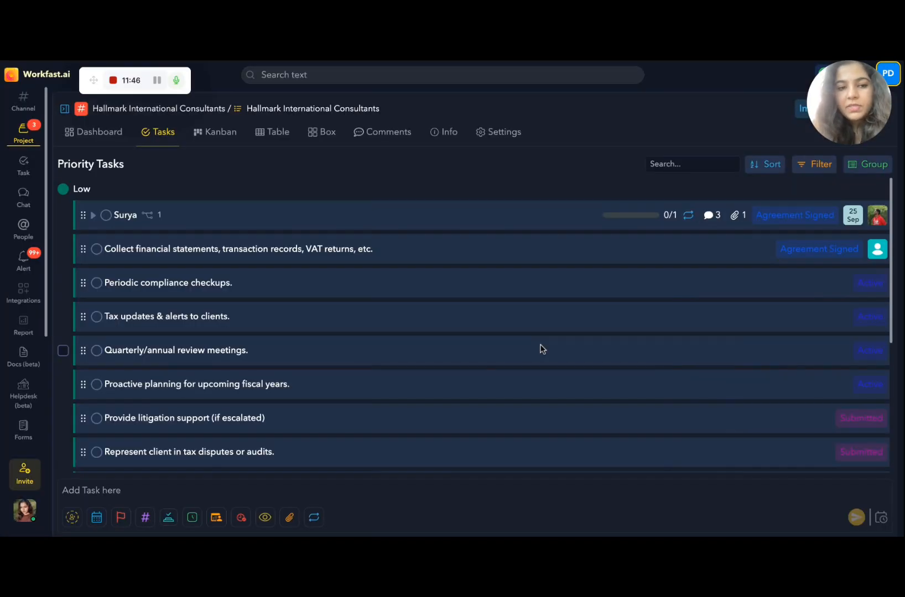
In the Kanban view, move the "Collect financial statements, transaction records, VAT returns, etc." card from Tax Needs Assessment to Approval
left_click(220, 138)
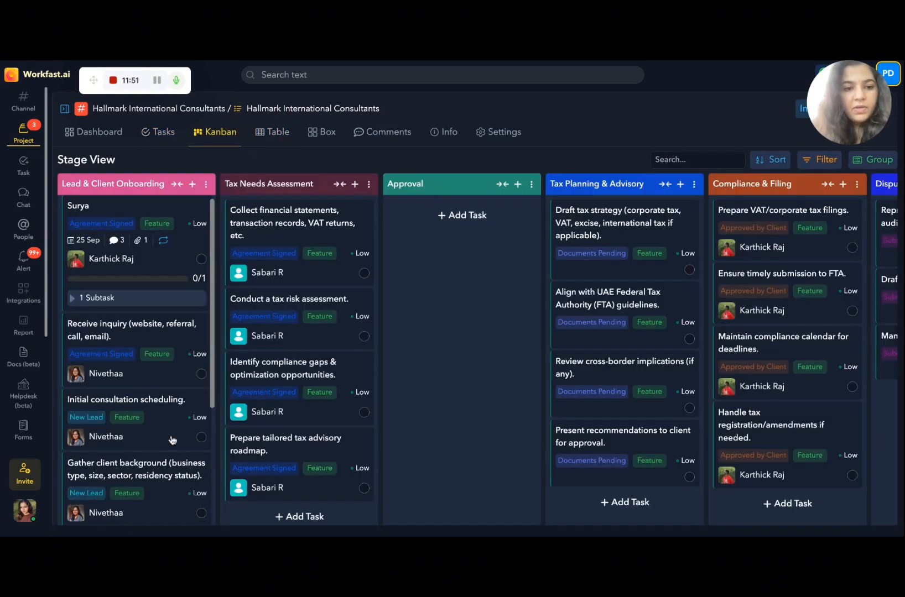
scroll(172, 436, "down", 2)
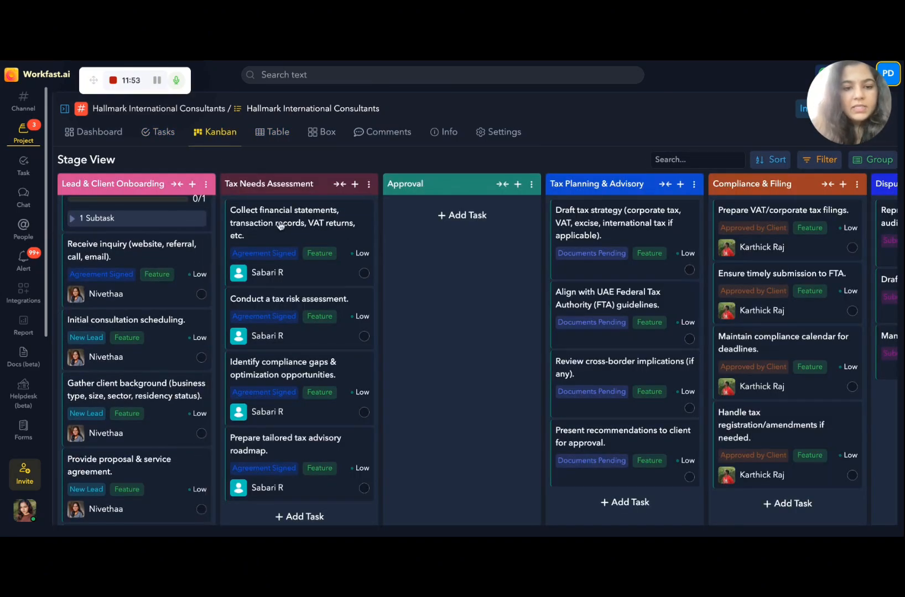
left_click_drag(343, 225, 452, 213)
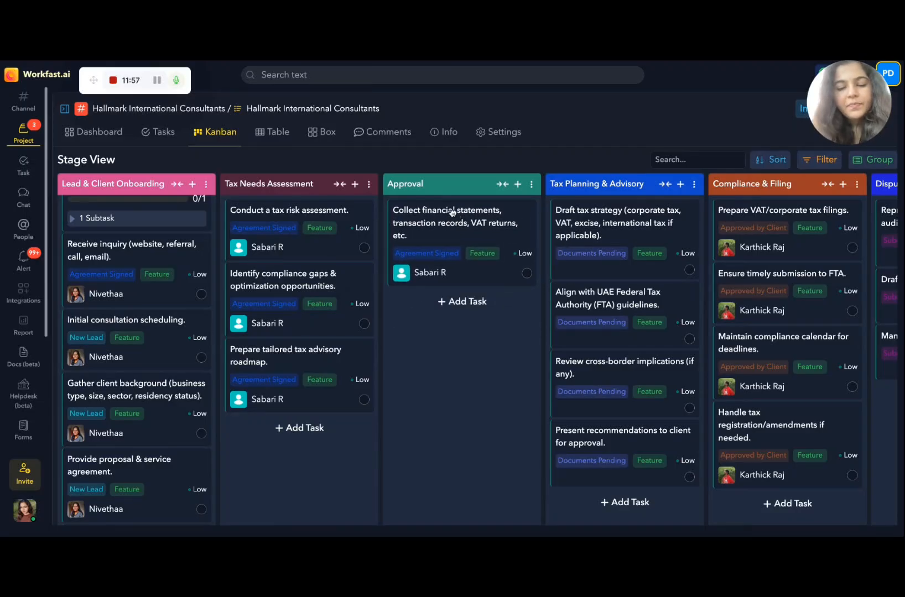
scroll(477, 349, "right", 8)
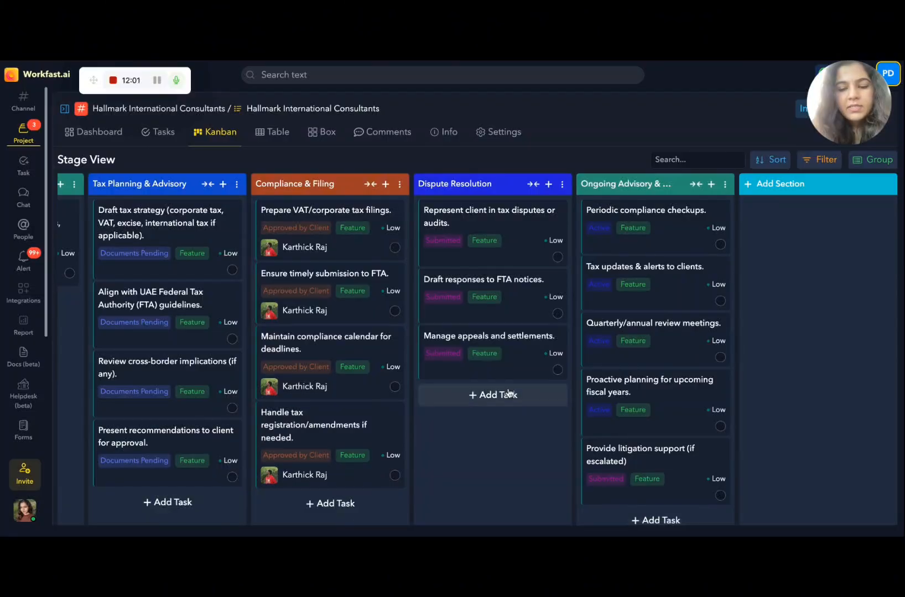
scroll(506, 393, "left", 8)
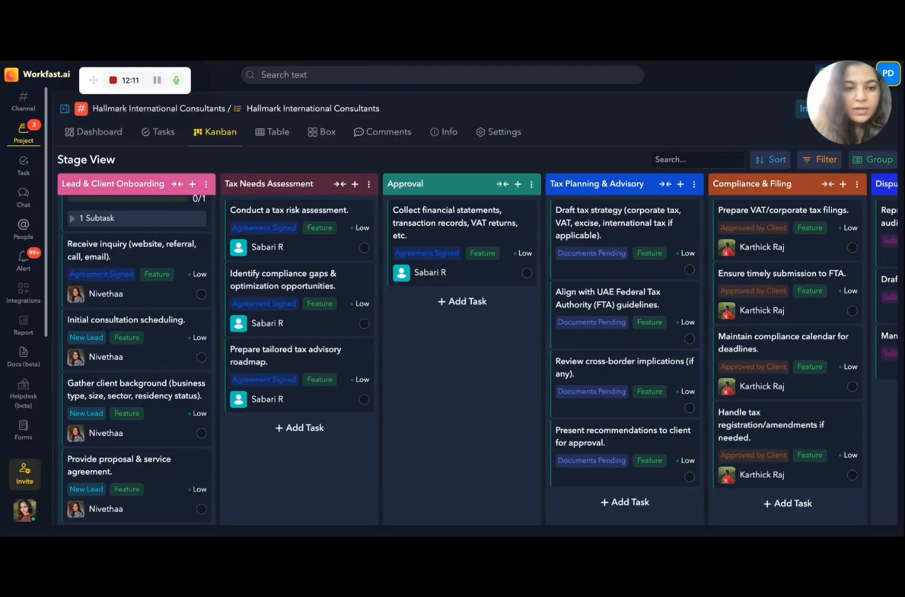
Show the project in Table view and look through the tasks' assignees, statuses and due dates
left_click(275, 132)
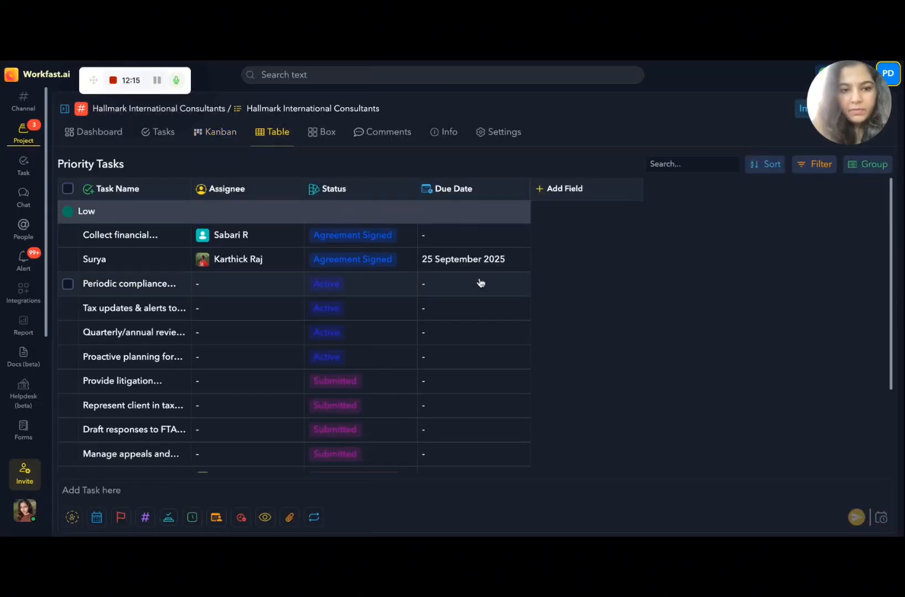
scroll(317, 353, "down", 2)
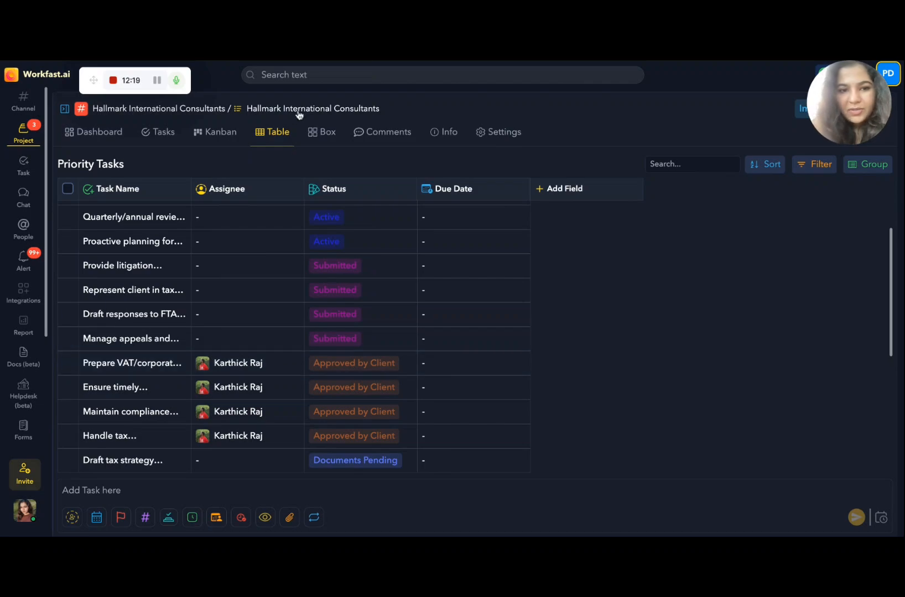
View the project's tasks in Box view and post the comment "hi" in the project's comments
left_click(322, 132)
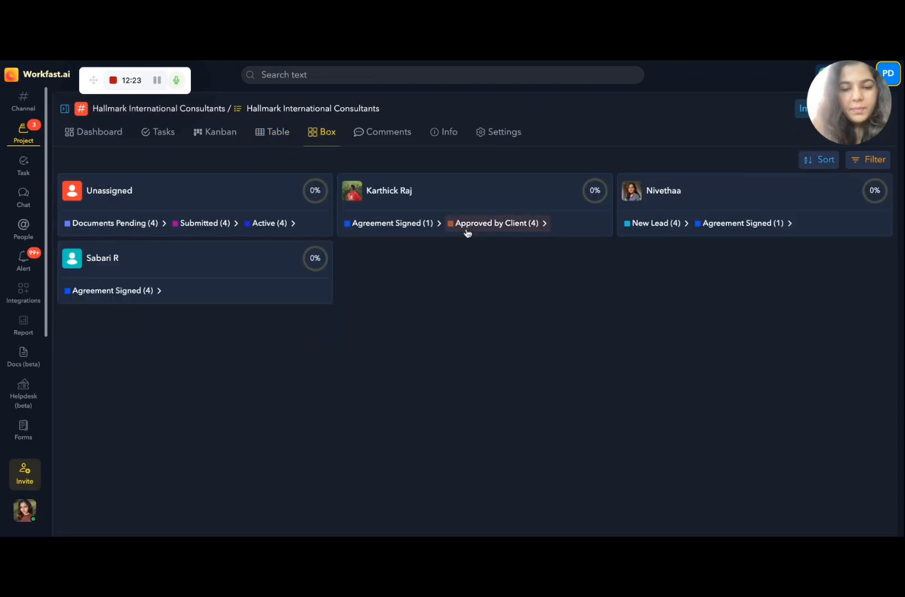
left_click(405, 146)
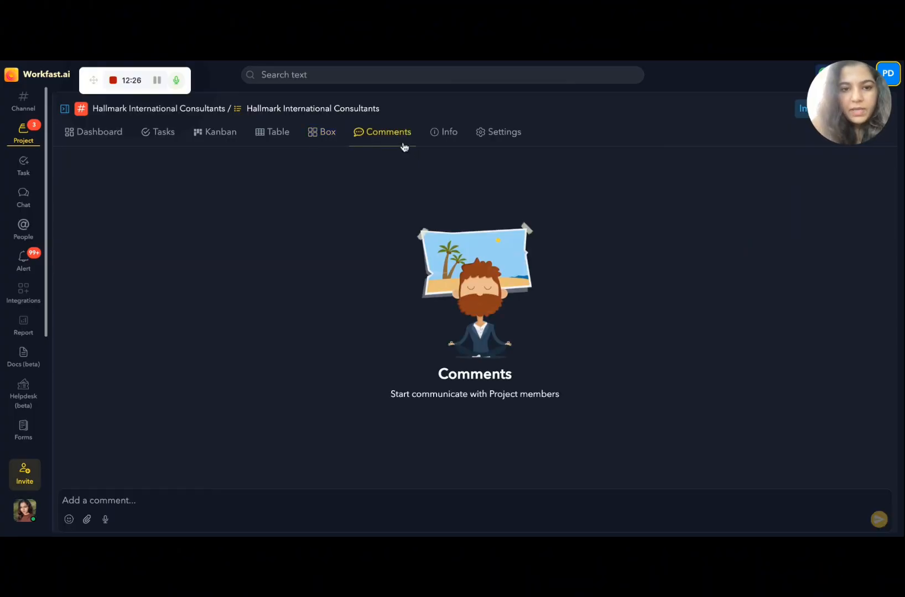
left_click(207, 501)
type("hi")
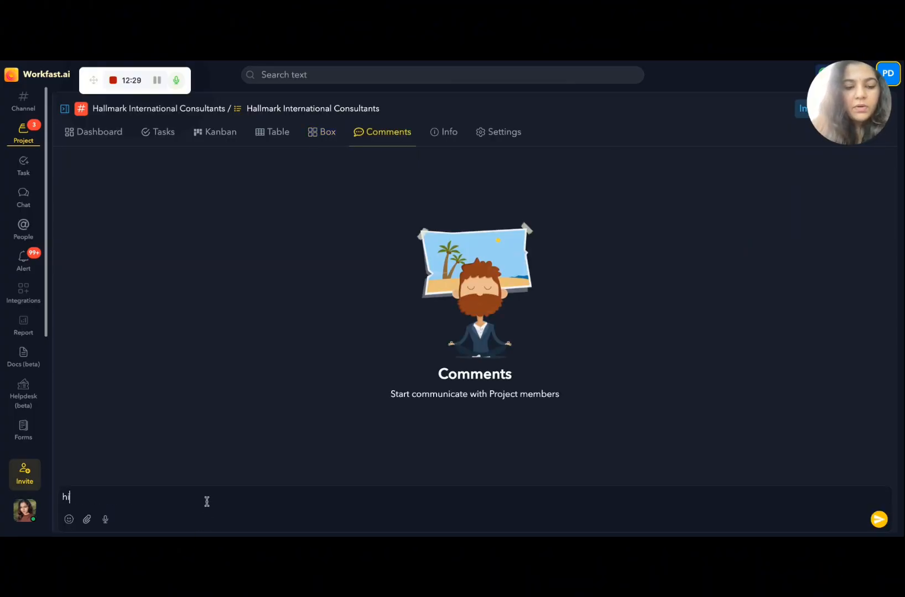
key("Return")
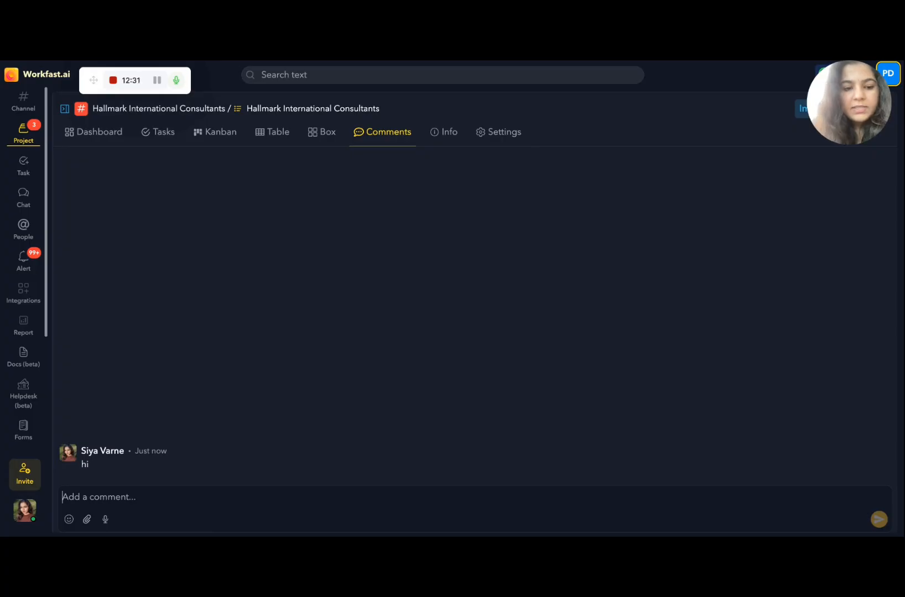
Look at the project's settings for editing, leaving or deleting it, and return to its task list
left_click(503, 134)
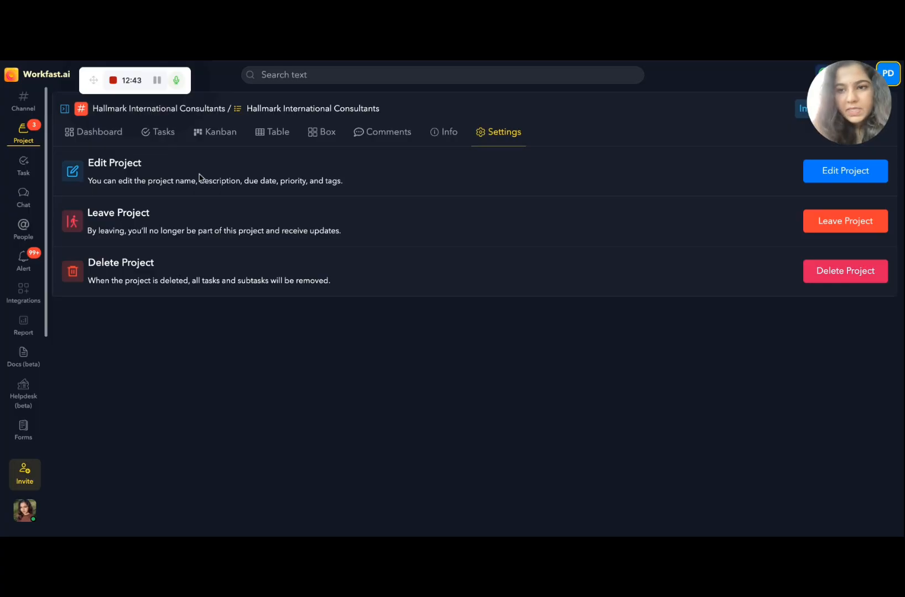
left_click(154, 131)
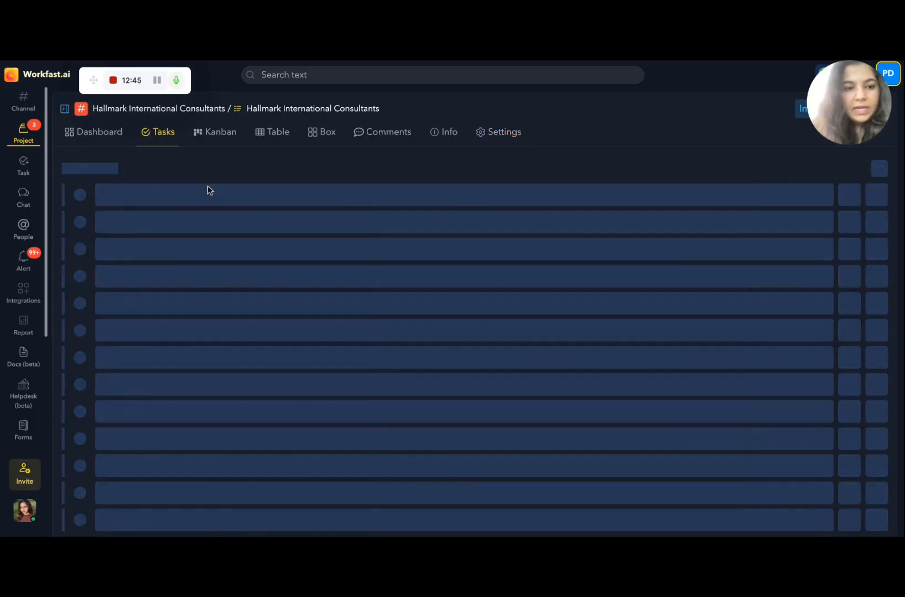
Show the spaces and project lists, and look through the Hallmark International Consultants project's available actions without choosing any
left_click(66, 111)
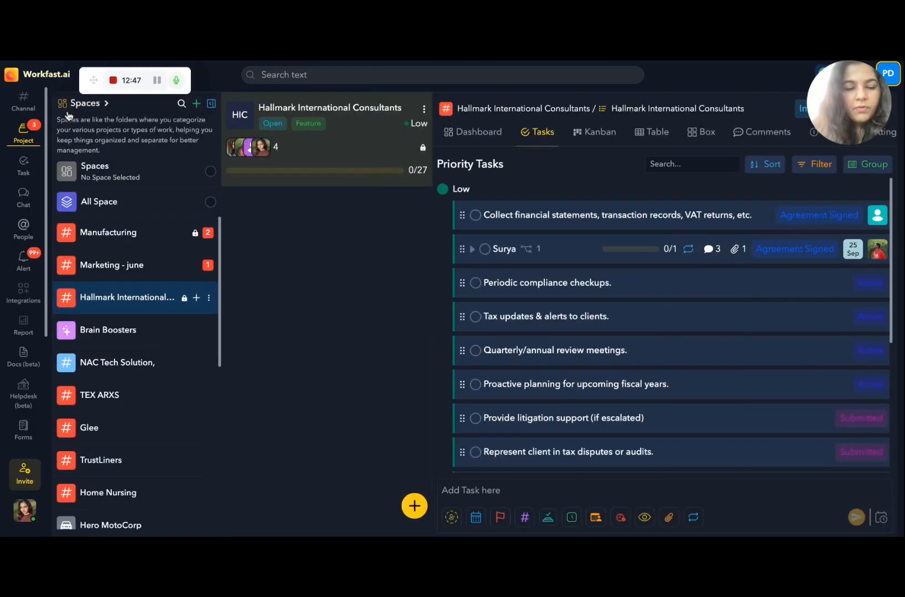
left_click(425, 111)
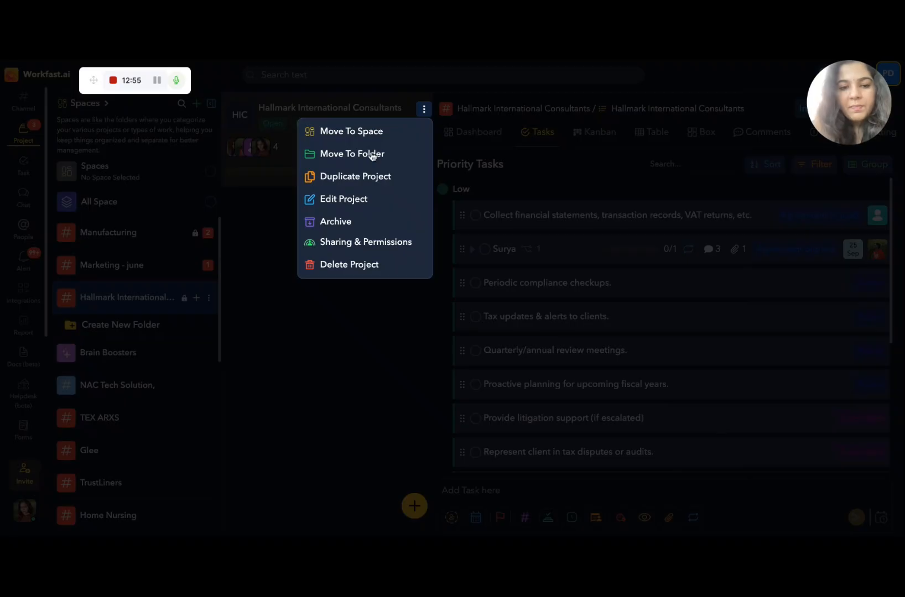
left_click(320, 311)
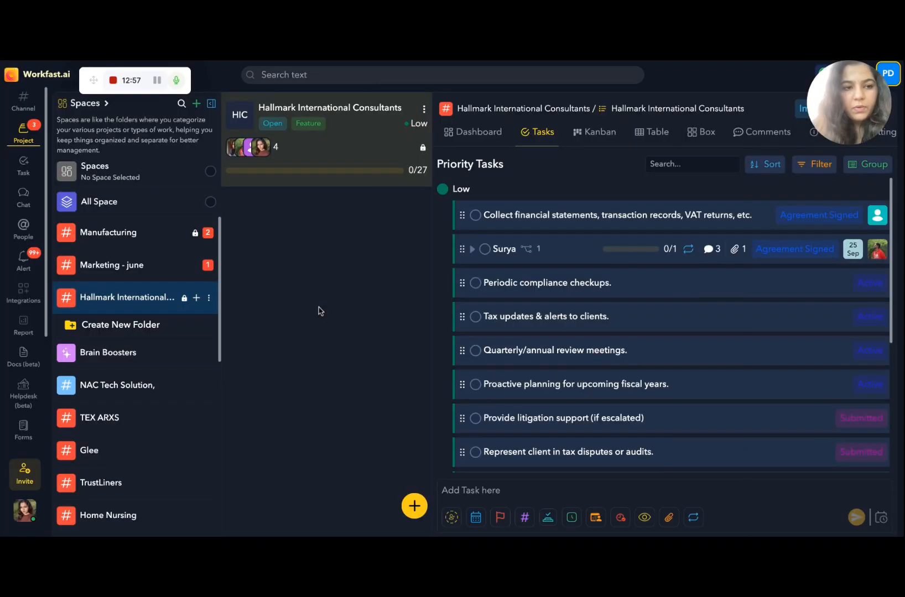